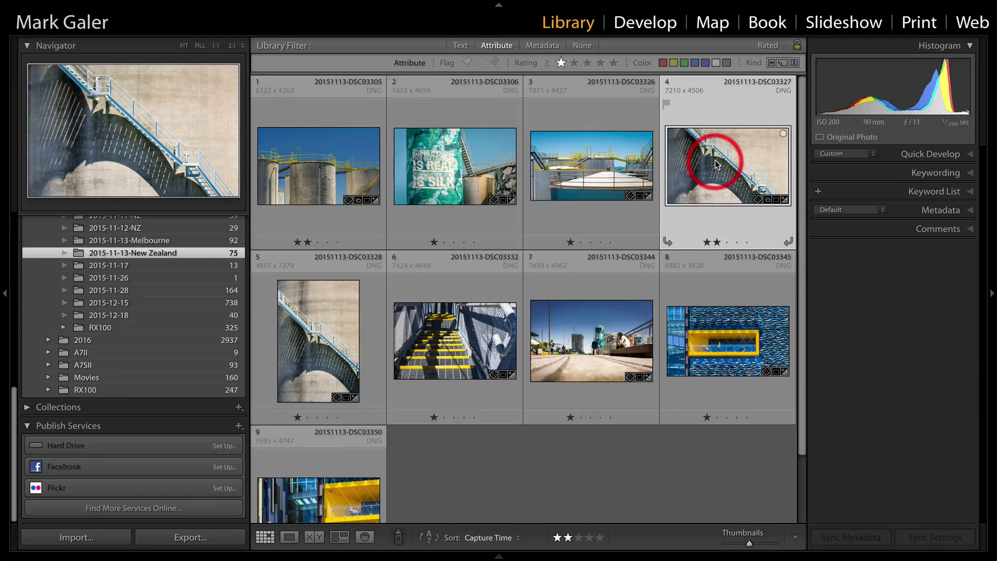
Switch to the Develop module for the staircase photo 20151113-DSC03327.dng
left_click(662, 30)
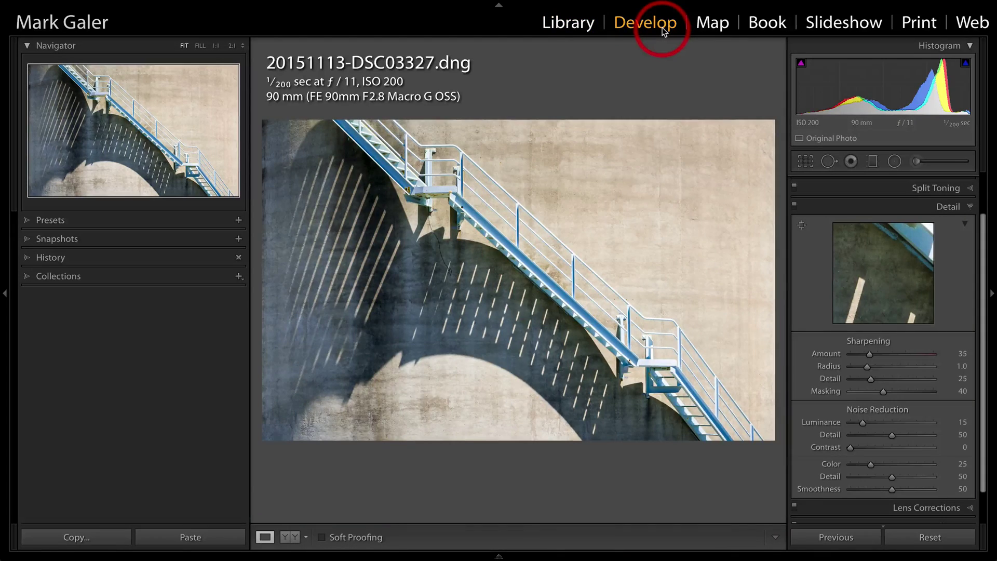
Zoom to 100% on the stair stringer and raise sharpening Amount from 35 to 59
left_click(707, 117)
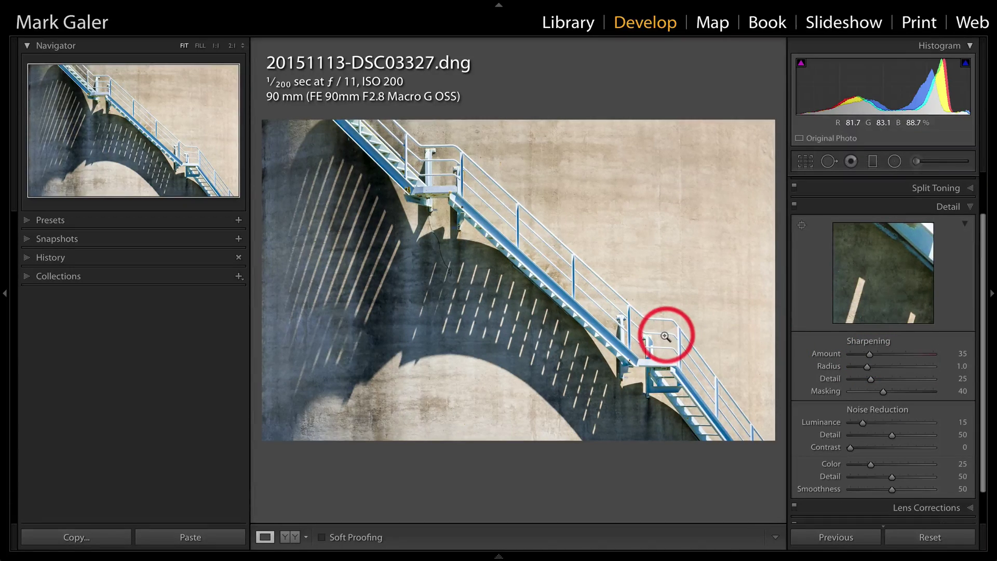
left_click(530, 281)
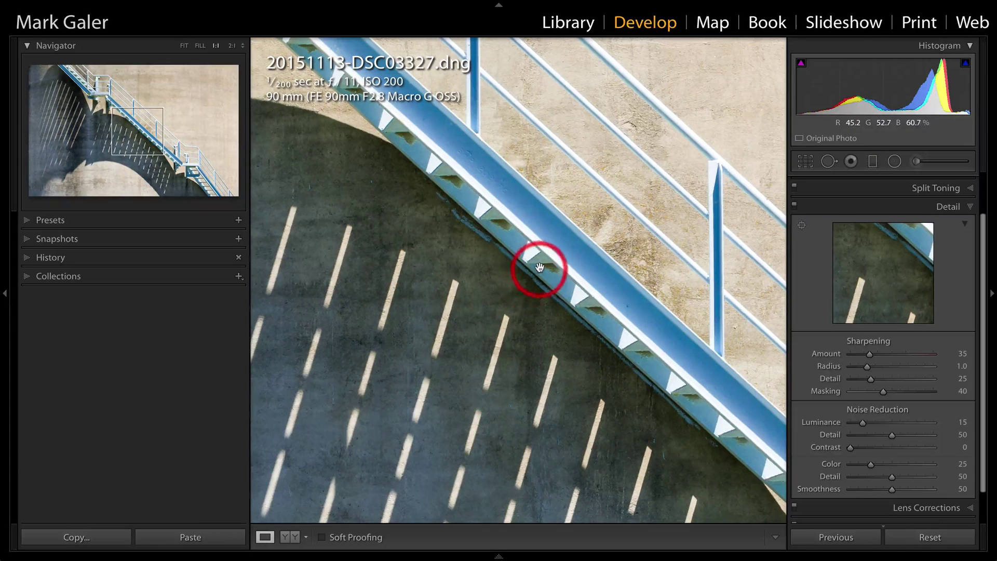
left_click_drag(565, 237, 565, 262)
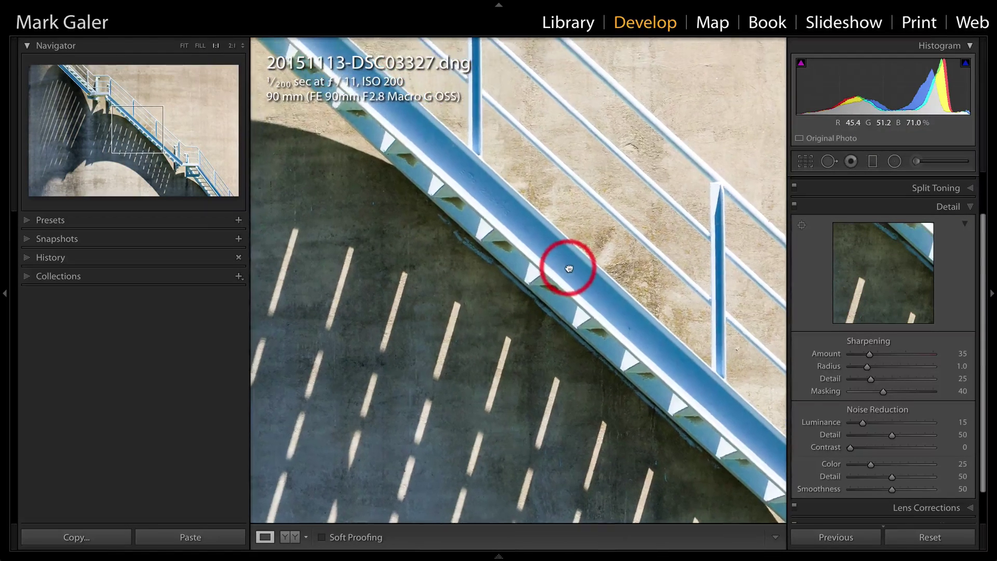
mouse_move(876, 247)
left_mouse_down()
mouse_move(848, 276)
mouse_move(854, 258)
mouse_move(902, 285)
mouse_move(901, 267)
mouse_move(888, 270)
mouse_move(902, 254)
mouse_move(865, 265)
mouse_move(875, 261)
left_mouse_up()
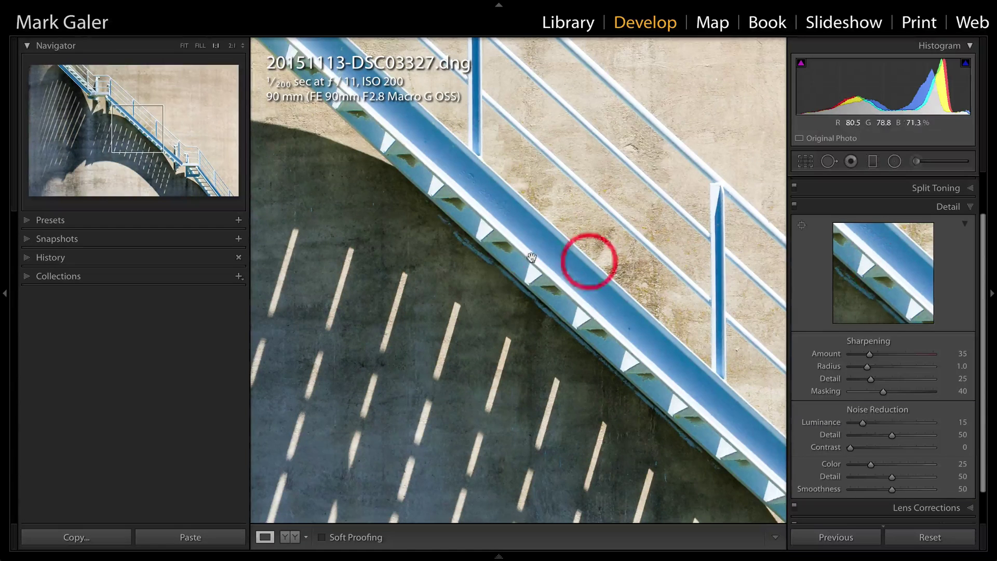
left_click_drag(874, 358, 883, 358)
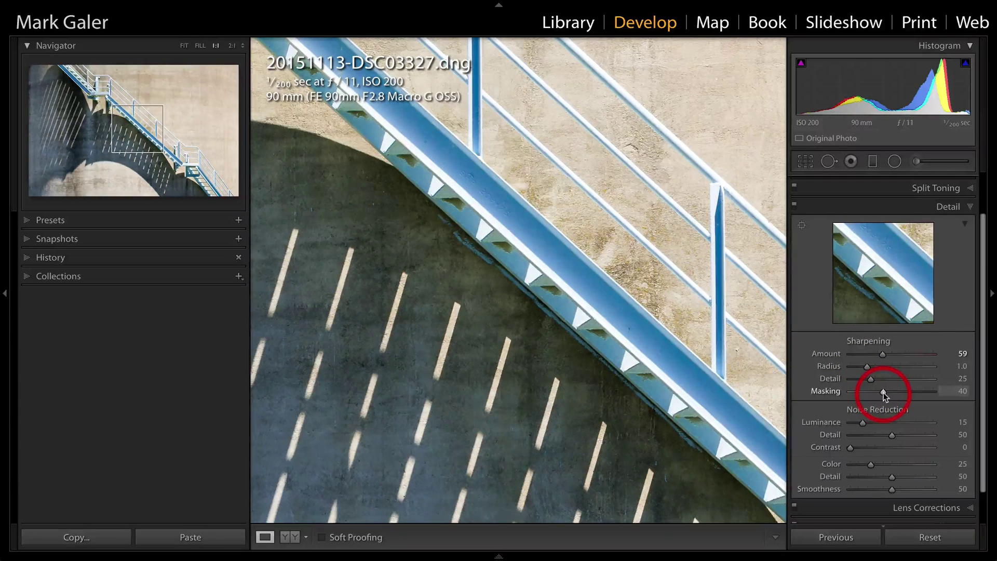
Set sharpening Masking to 80 while previewing the mask, then return to the full-photo view
key("alt")
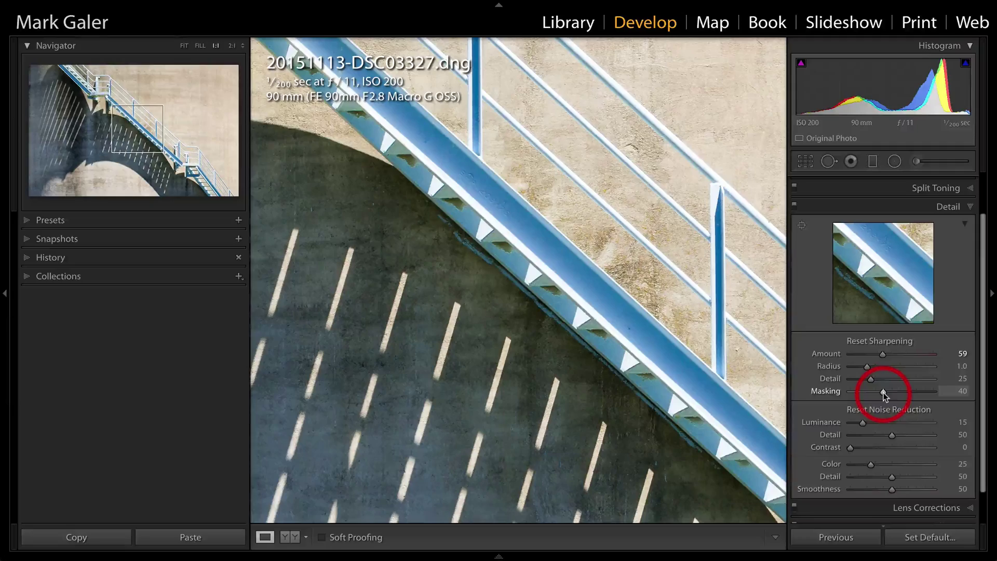
left_click_drag(883, 392, 915, 389)
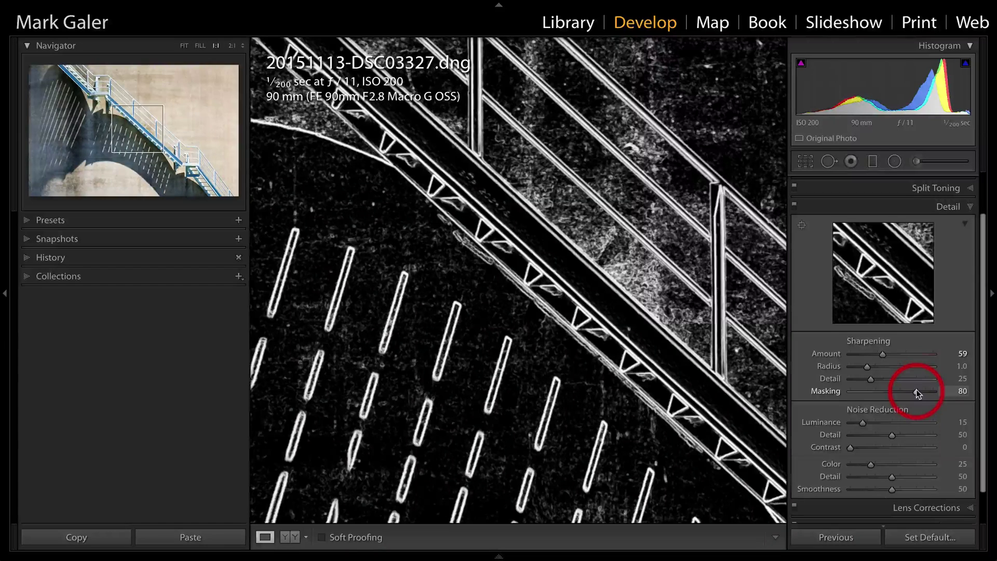
left_click_drag(915, 388, 916, 388)
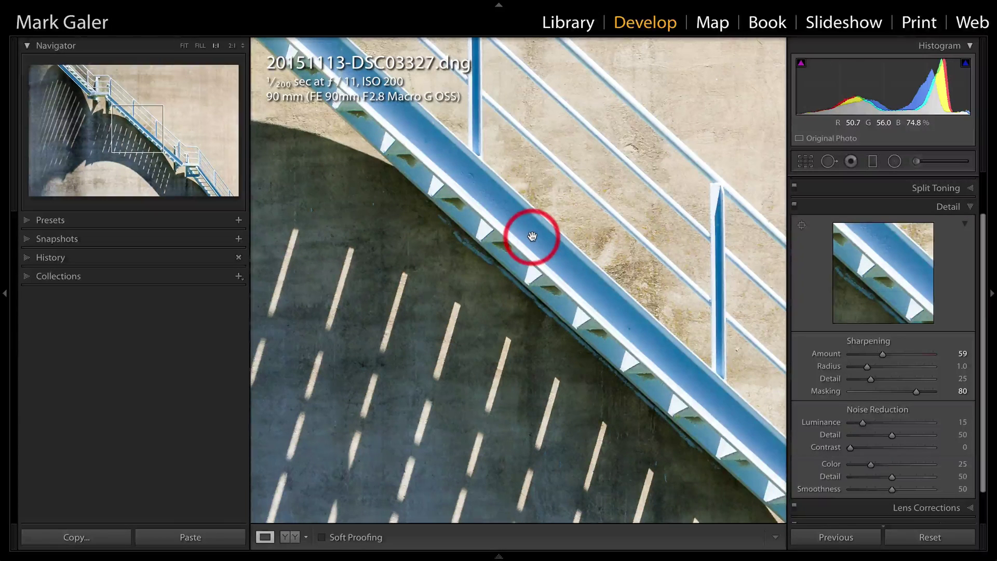
left_click(532, 237)
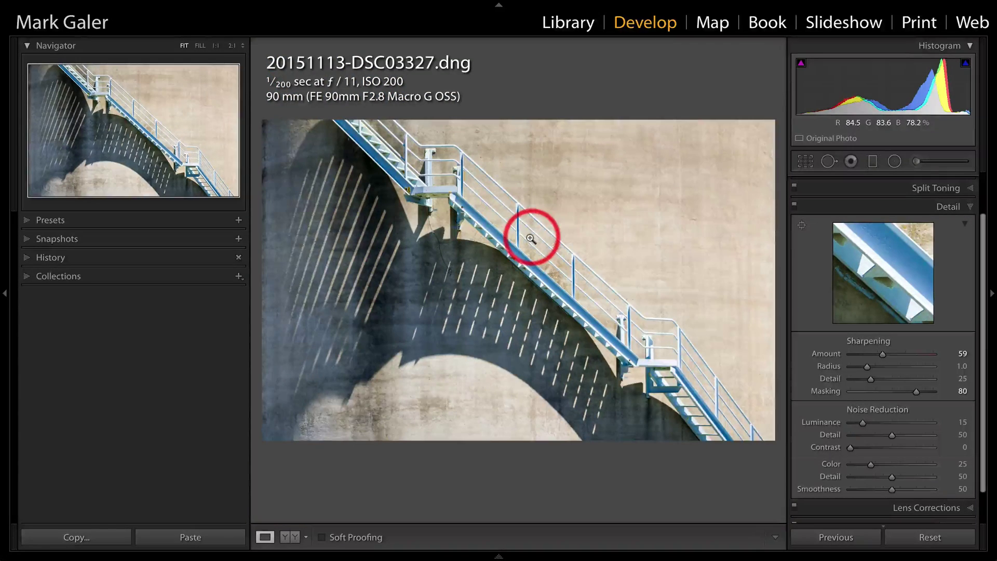
left_click(987, 308)
Expand the Basic panel and preview Whites highlight clipping, leaving Whites at +5
scroll(951, 320, "up", 3)
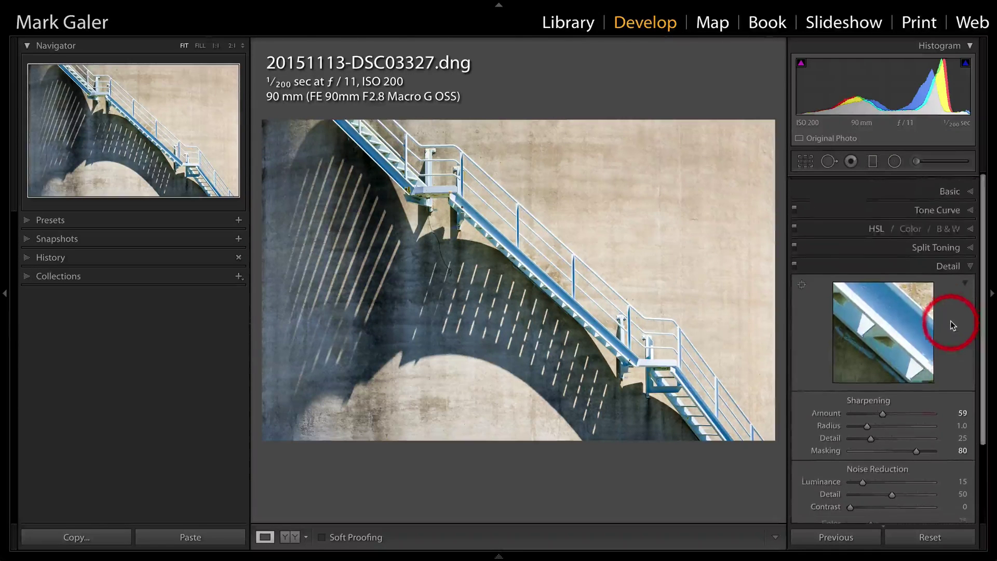
left_click(924, 185)
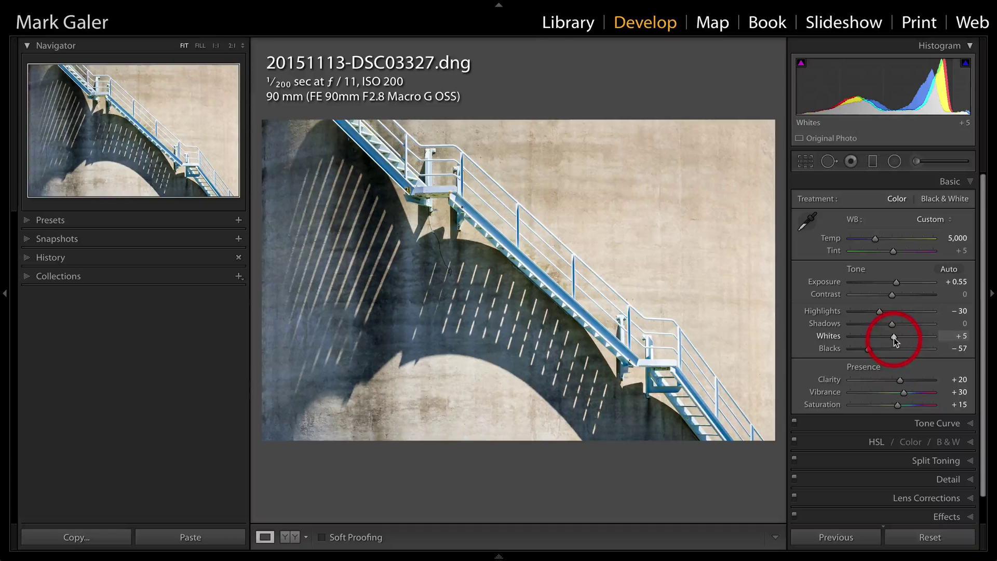
key("alt")
left_click_drag(893, 338, 893, 337)
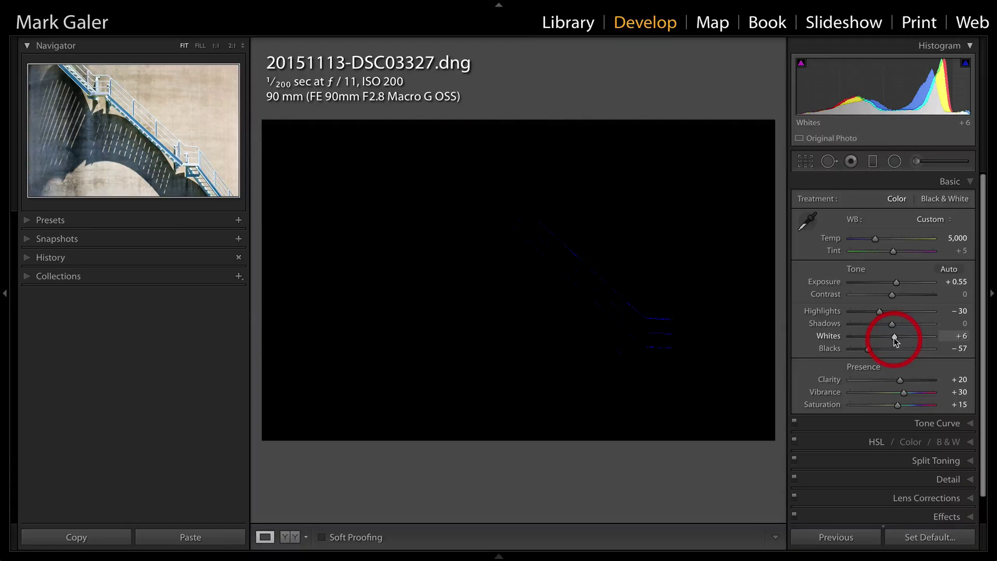
left_click_drag(894, 337, 903, 338)
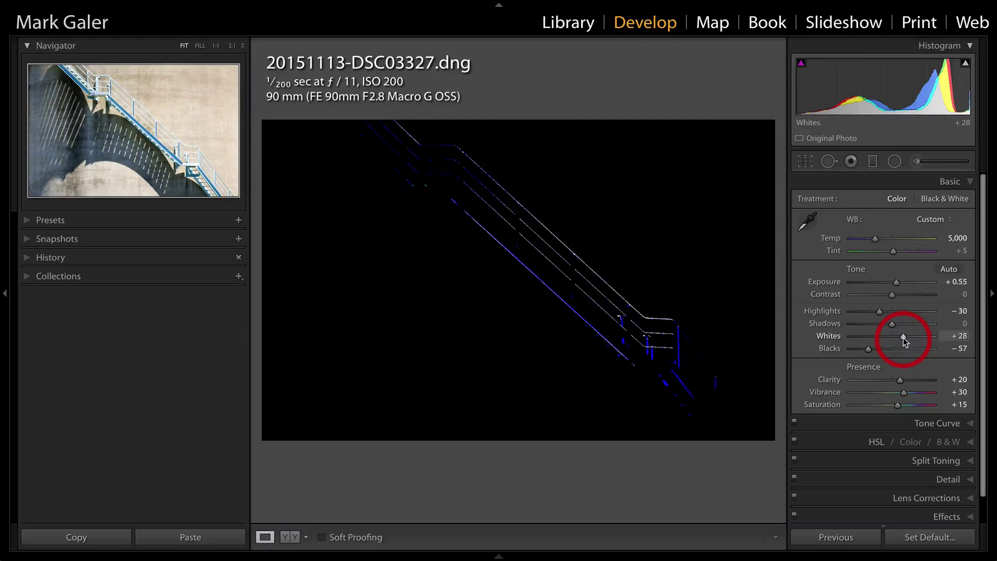
left_click_drag(903, 338, 893, 339)
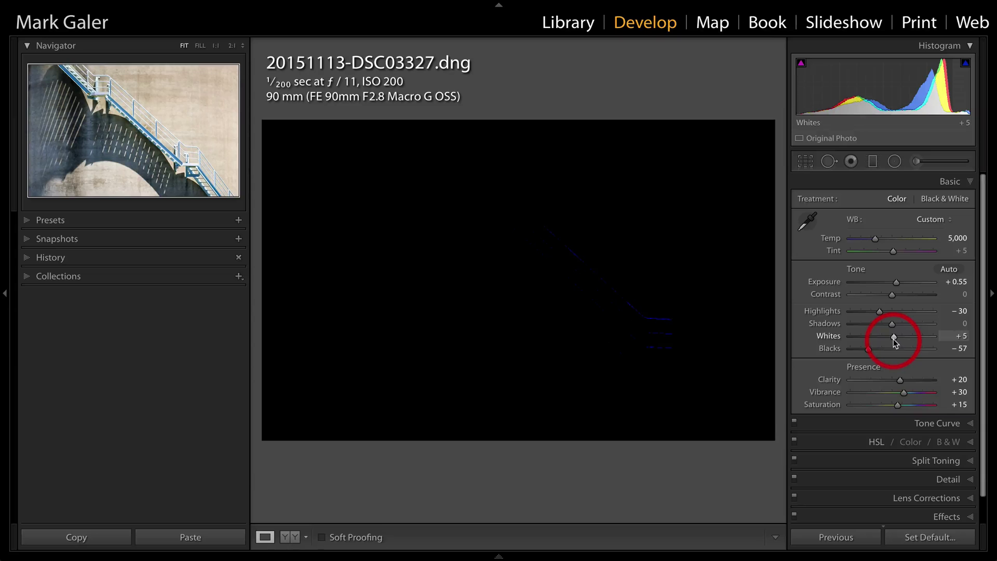
left_click_drag(893, 338, 893, 338)
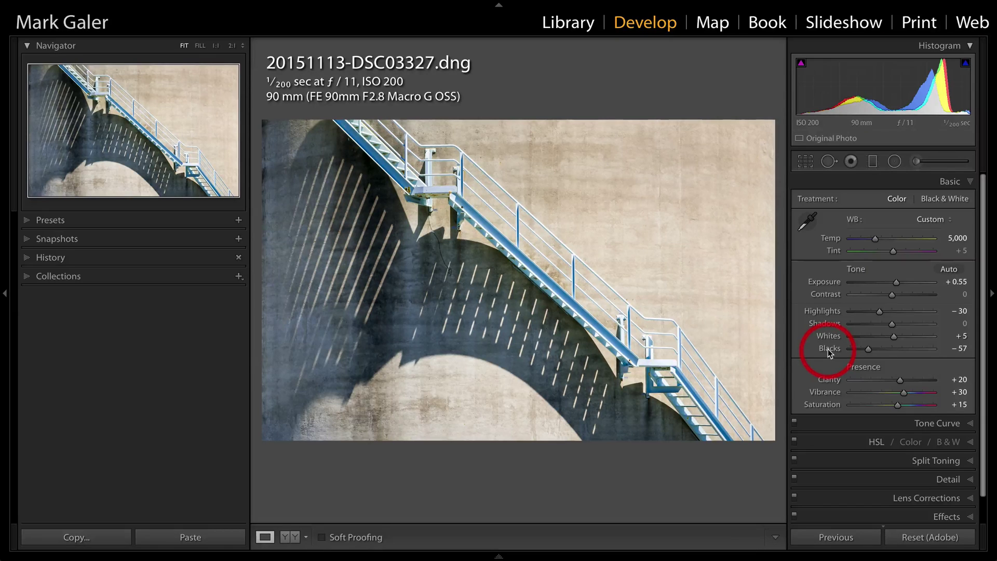
Set Blacks to -61 and Whites to -39, then go back to the Library grid
left_click_drag(829, 353, 942, 353)
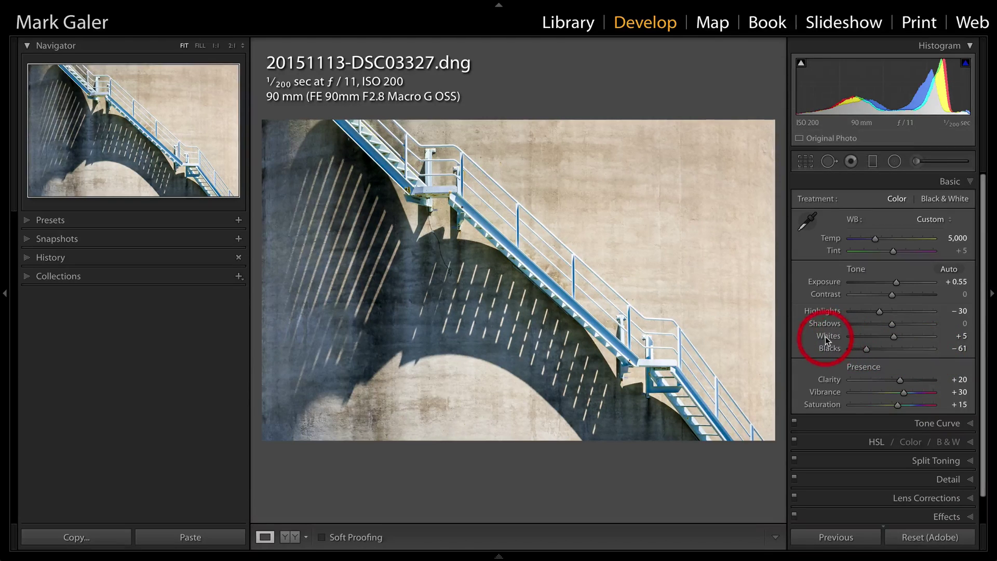
left_click_drag(825, 335, 825, 335)
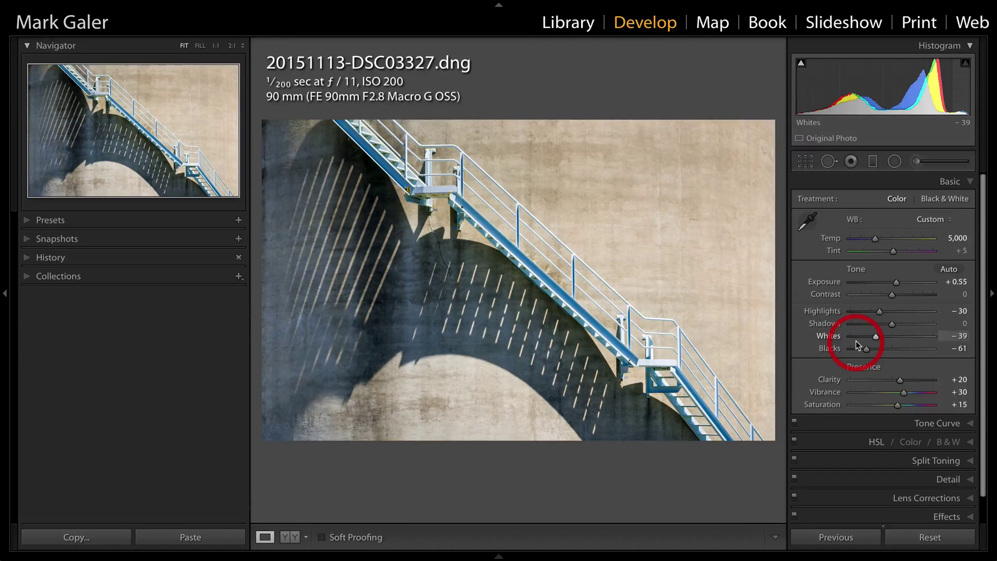
left_click(557, 24)
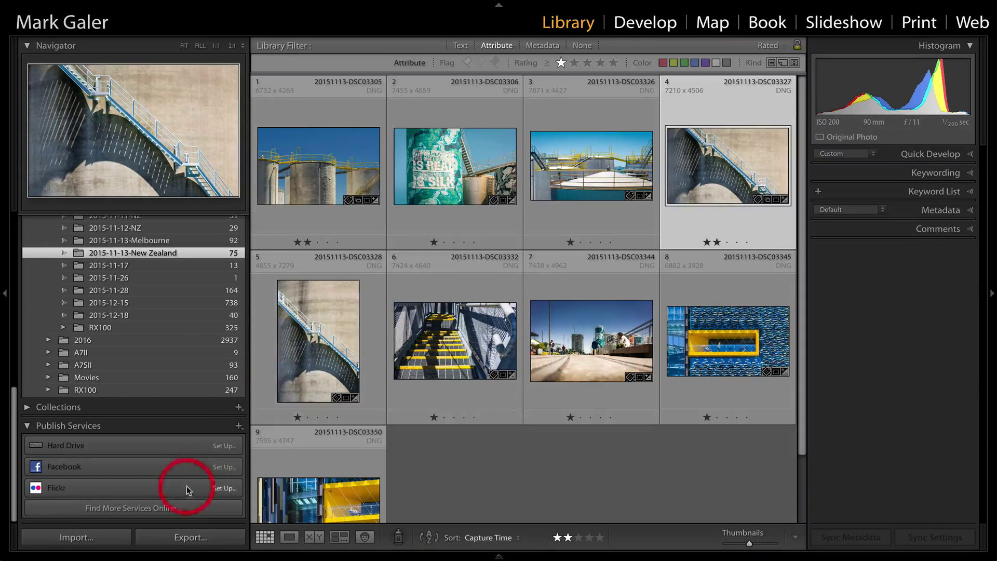
Open the Export One File dialog for the staircase photo
left_click(186, 538)
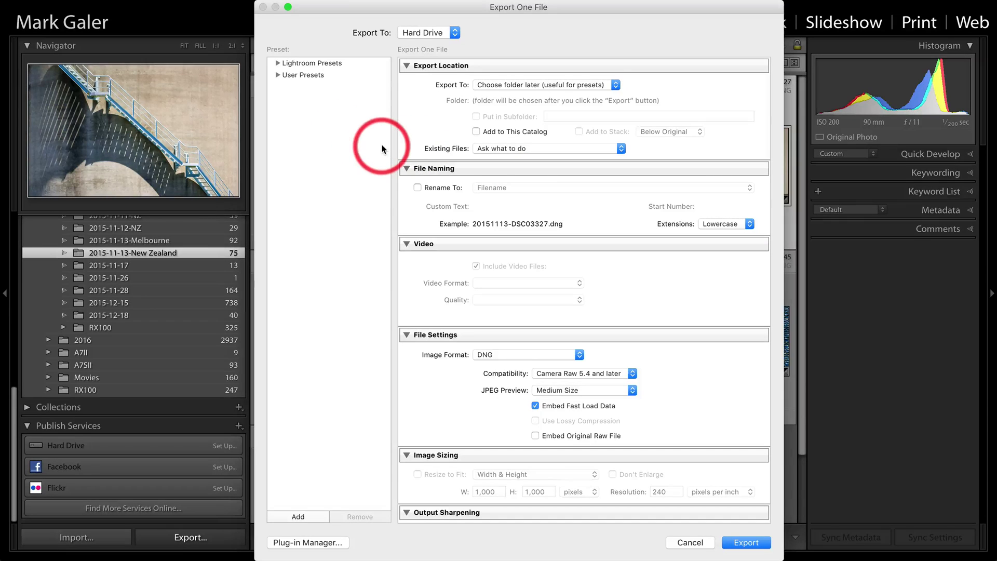
Apply the For Email export preset and set the export destination to Desktop
left_click(276, 64)
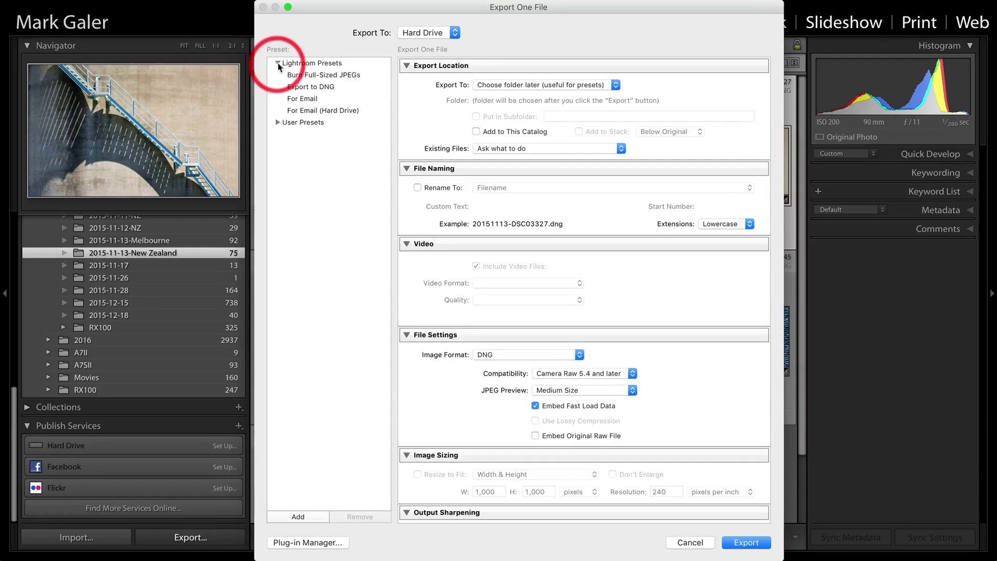
left_click(308, 110)
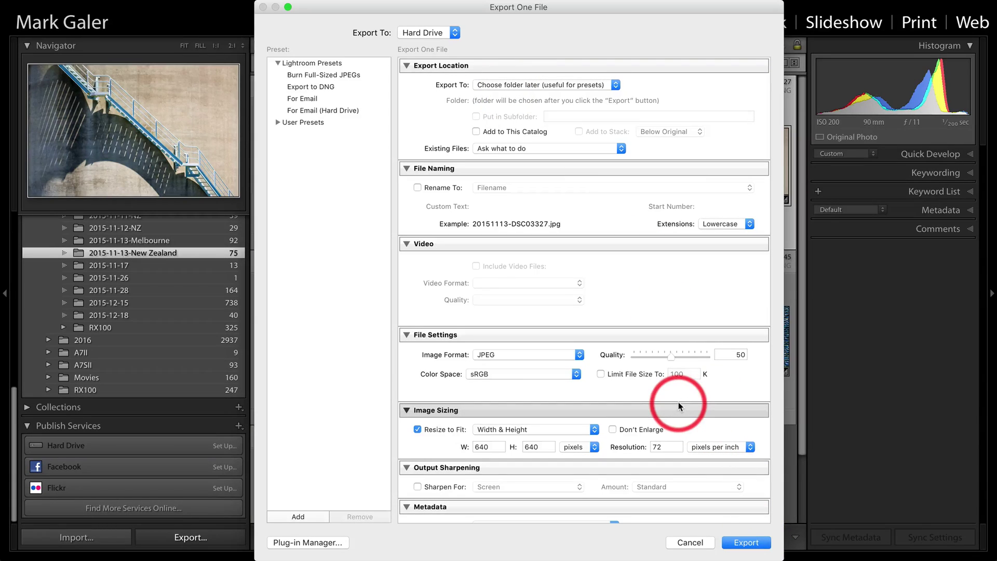
left_click(605, 87)
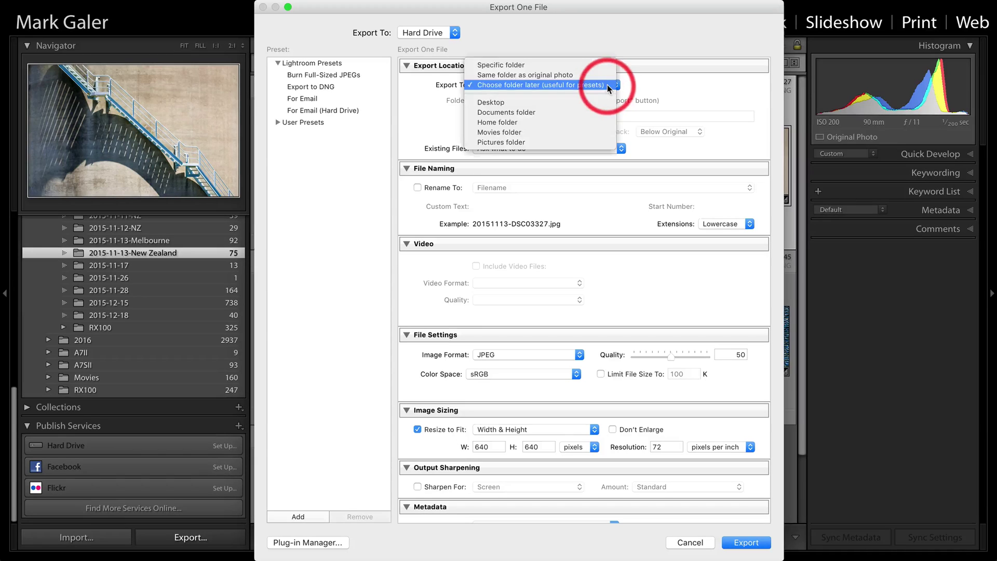
left_click(508, 103)
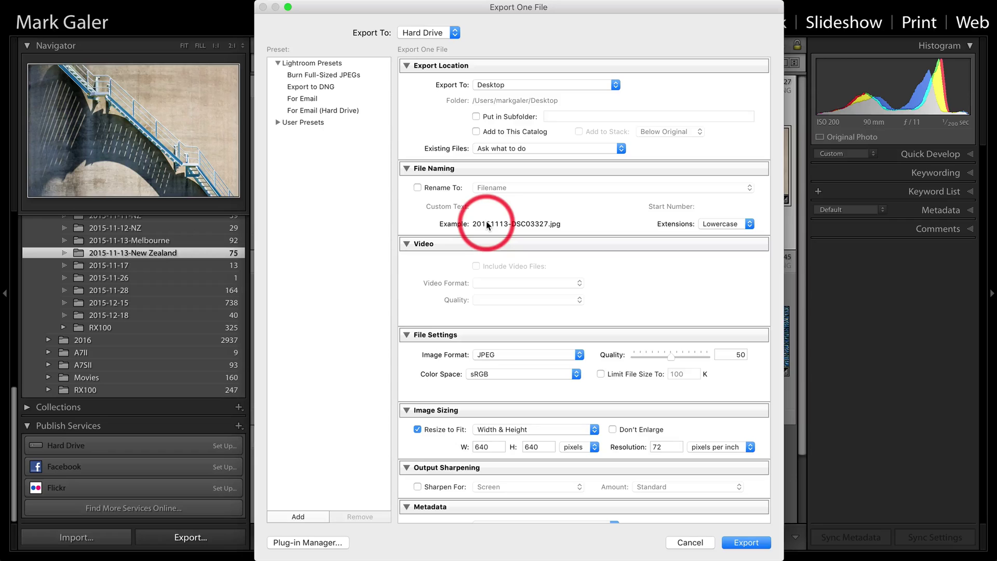
Set JPEG quality to 90, resize the long edge to 2048 pixels, and sharpen for Screen
left_click(407, 243)
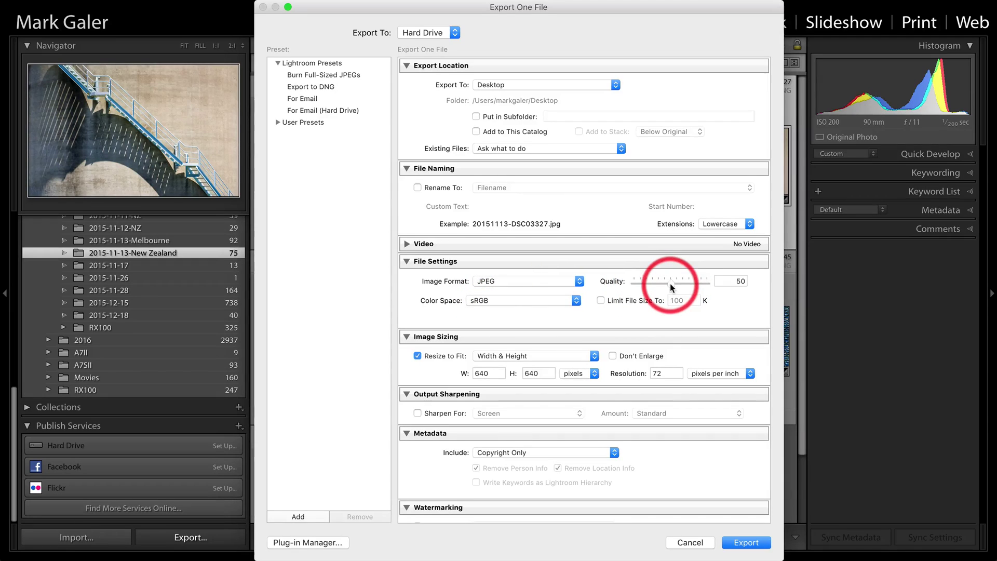
left_click_drag(670, 285, 698, 286)
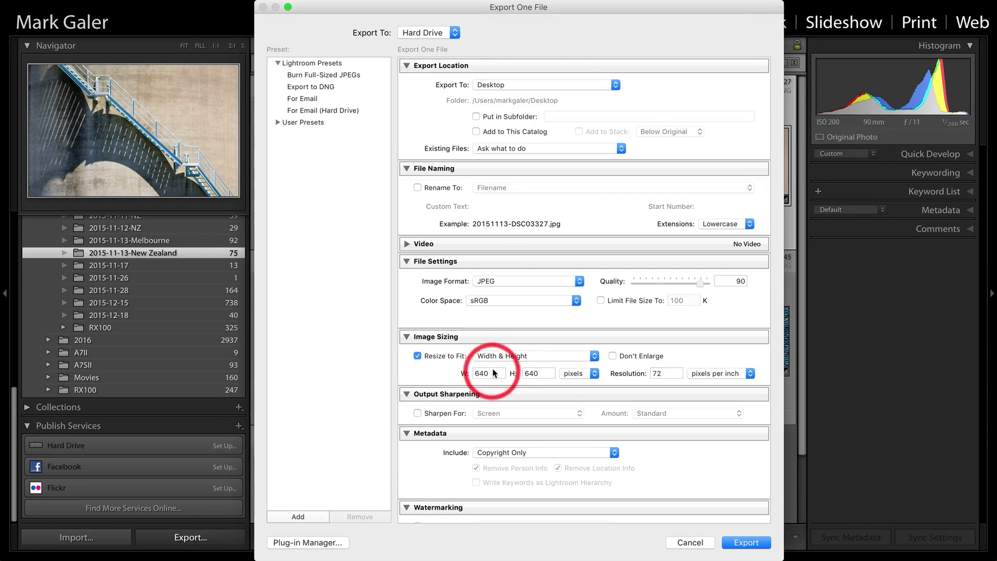
left_click(514, 356)
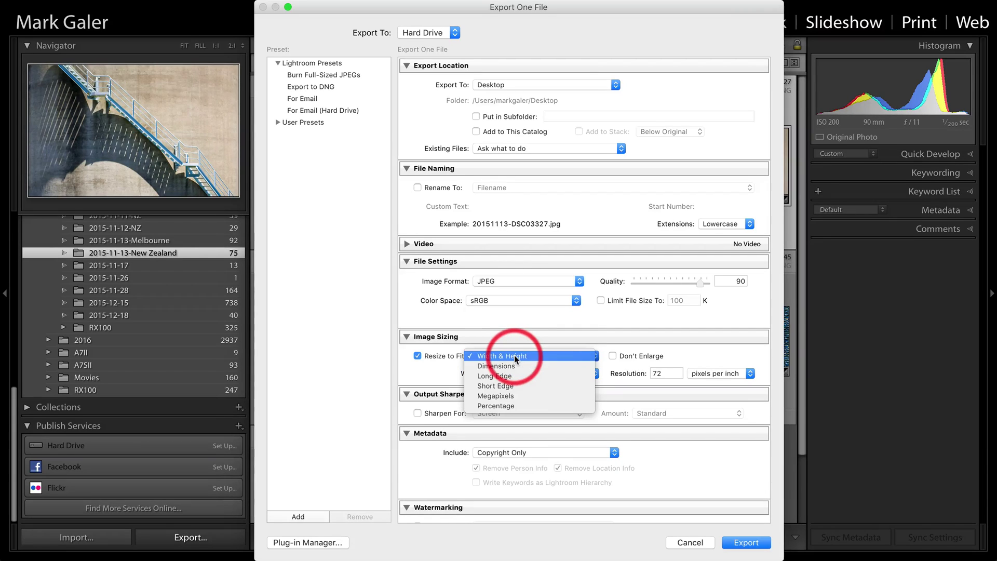
left_click(503, 376)
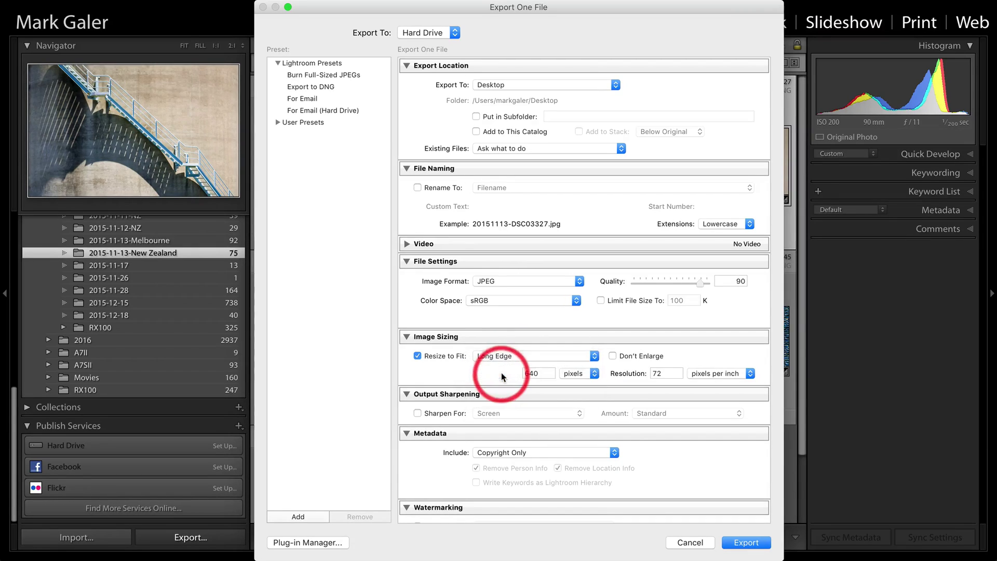
double_click(525, 372)
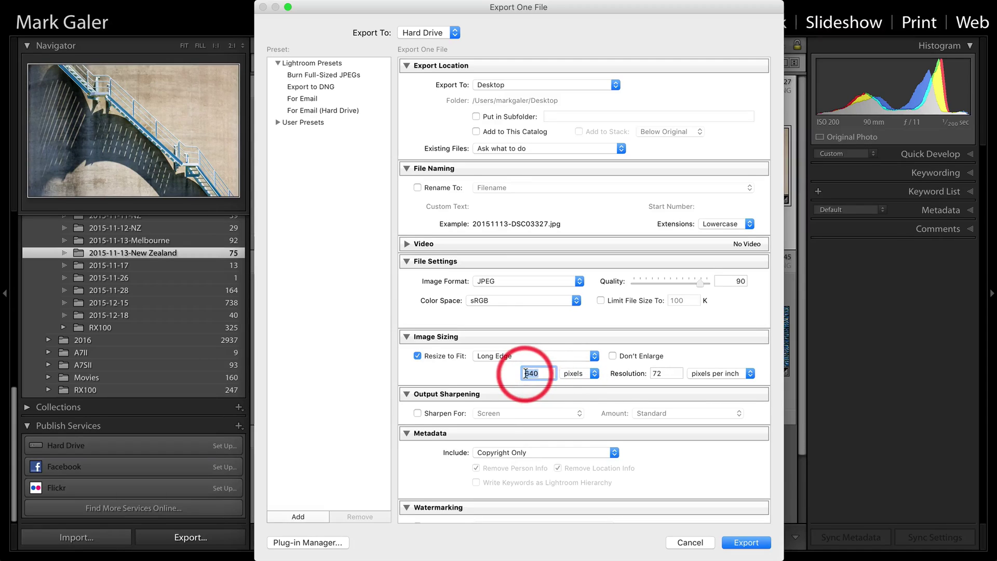
type("201")
type("48")
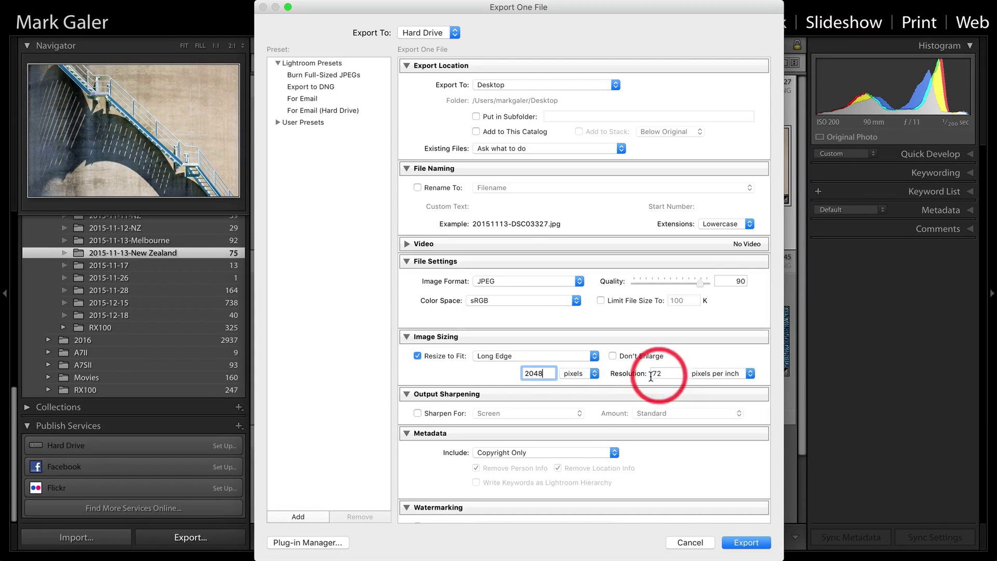
left_click(417, 414)
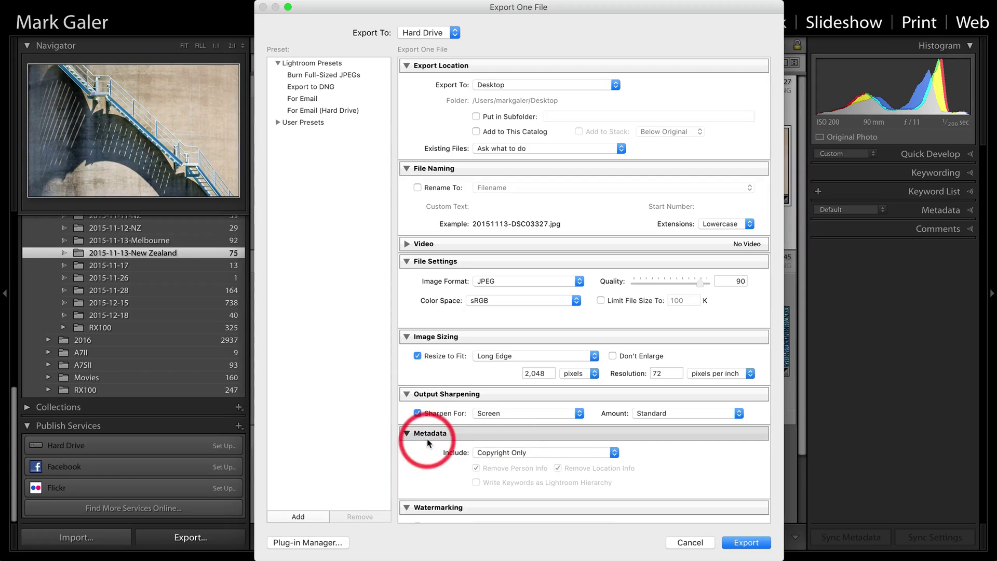
Include All Metadata in the export while keeping person and location info removed
left_click(582, 455)
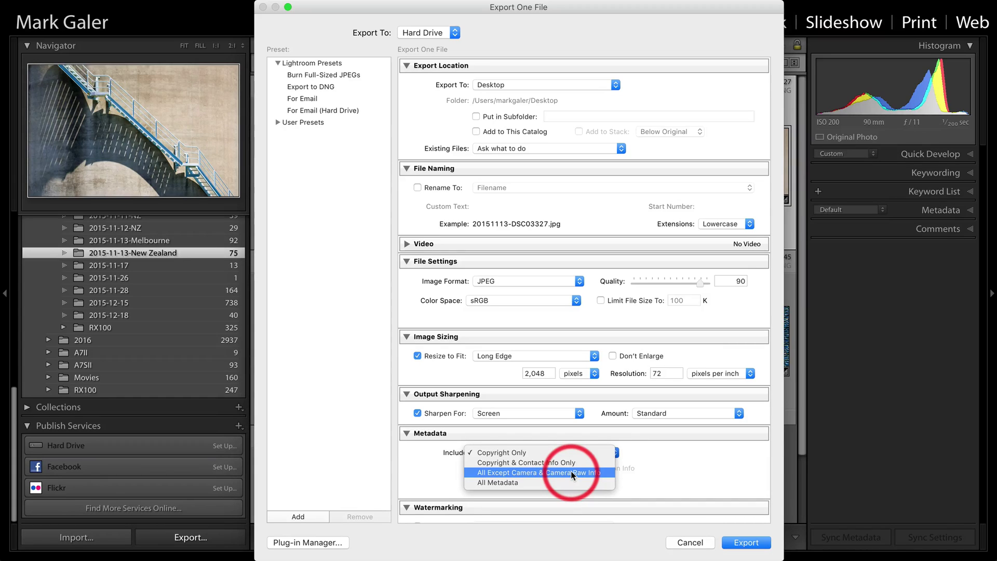
left_click(571, 471)
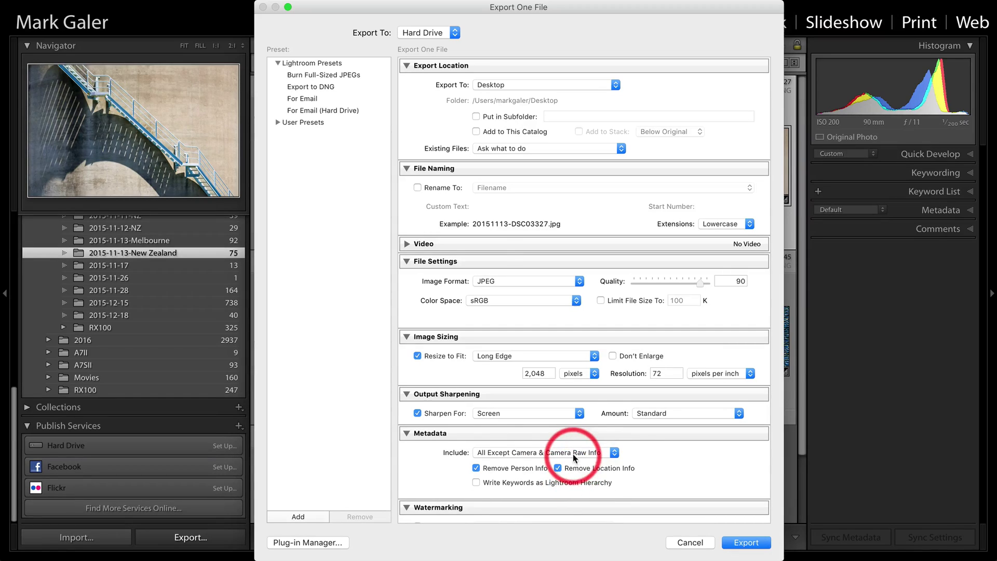
left_click(573, 451)
left_click(564, 463)
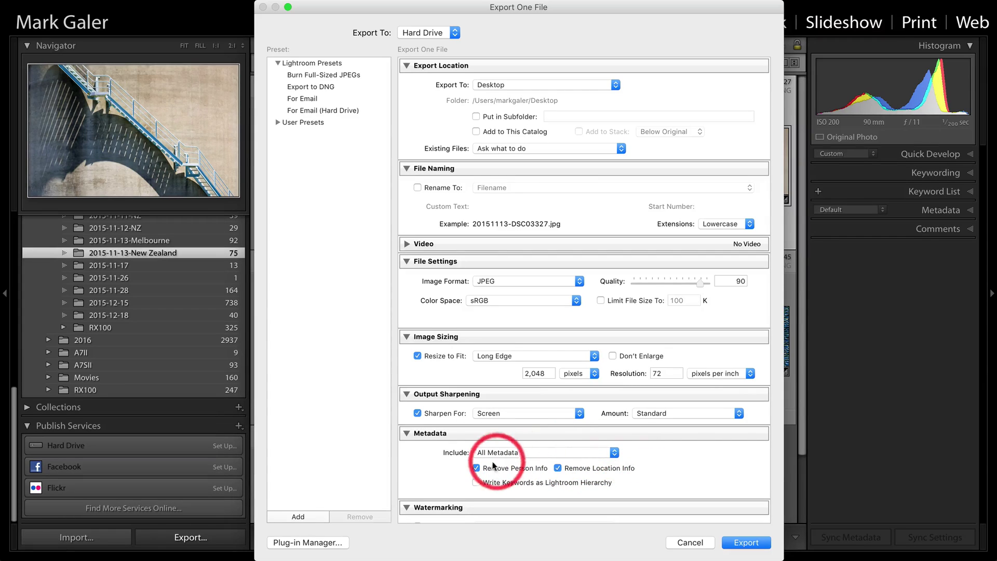
mouse_move(501, 472)
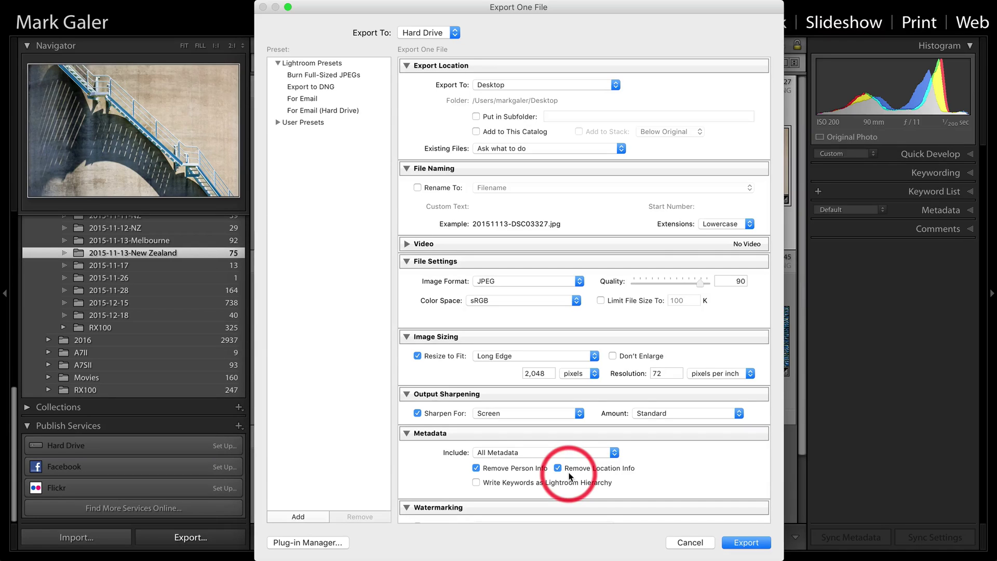
scroll(570, 475, "down", 3)
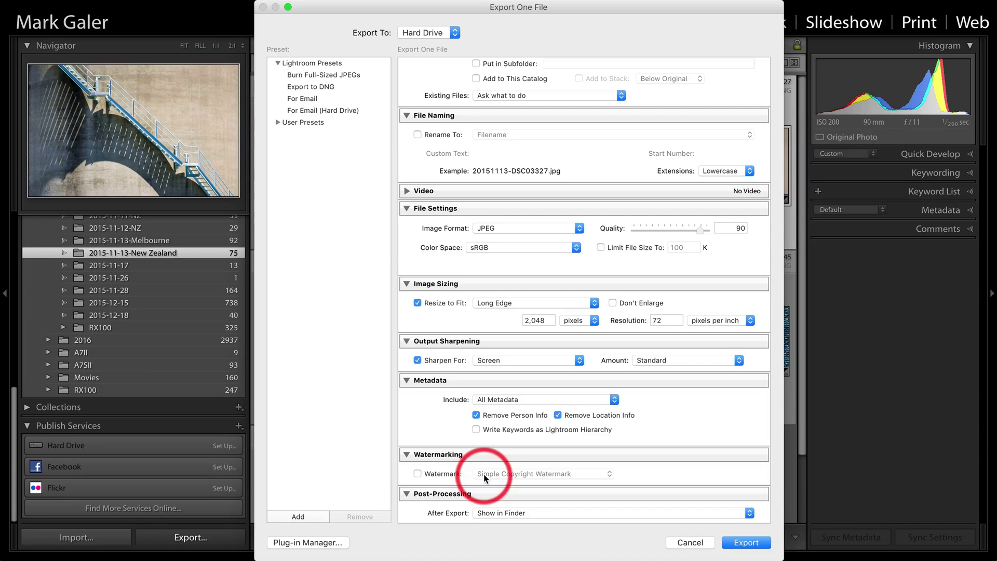
Set the Post-Processing After Export option to Do nothing
scroll(485, 477, "down", 2)
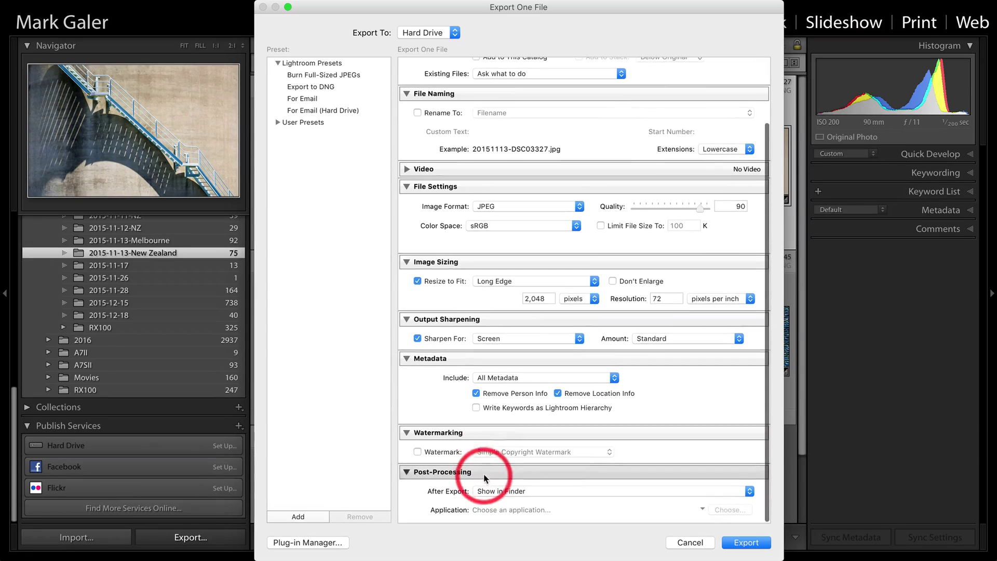
left_click(532, 492)
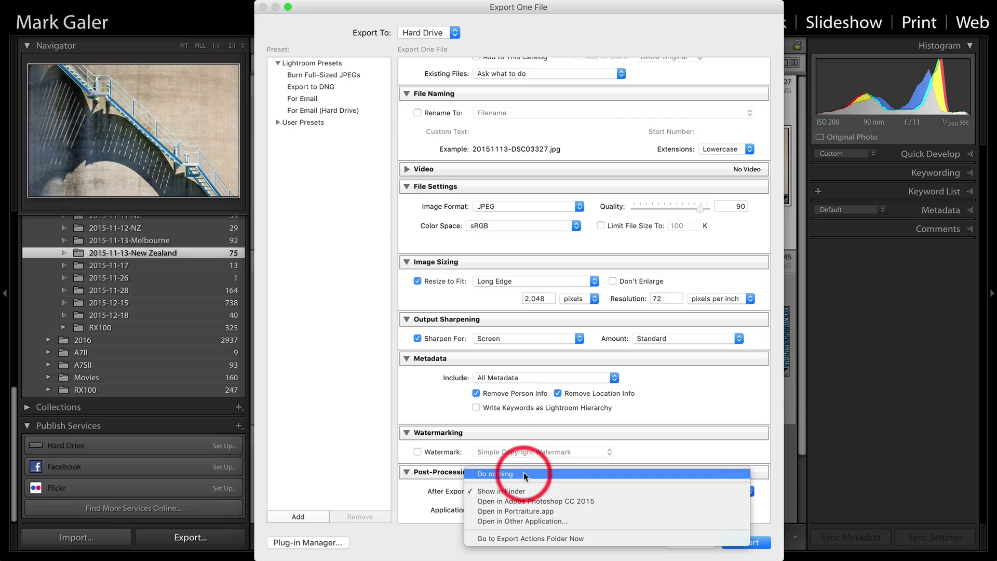
left_click(523, 473)
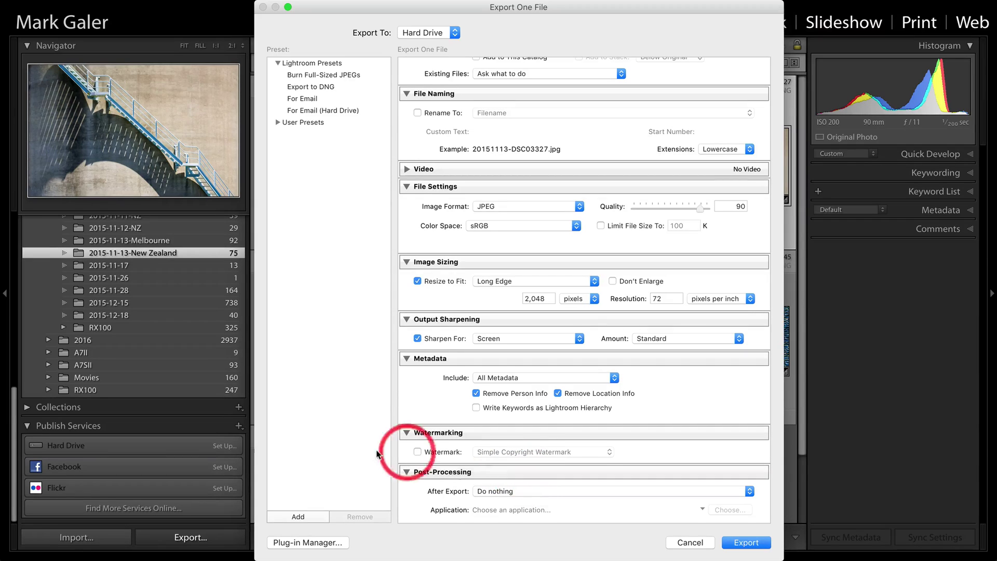
Add an export preset named '2048-Facebook', stored in a newly created 'Social Media' folder
left_click(298, 516)
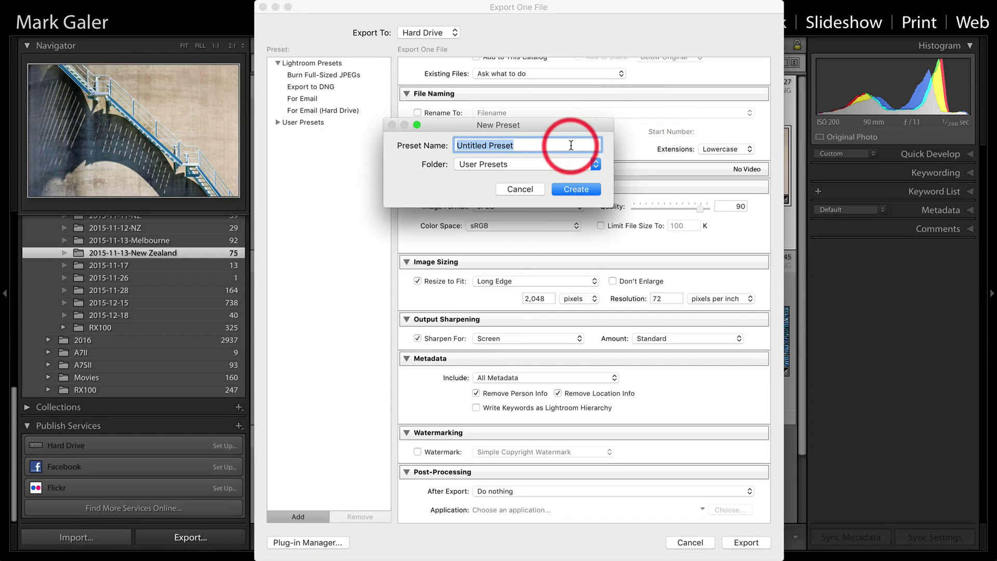
type("204")
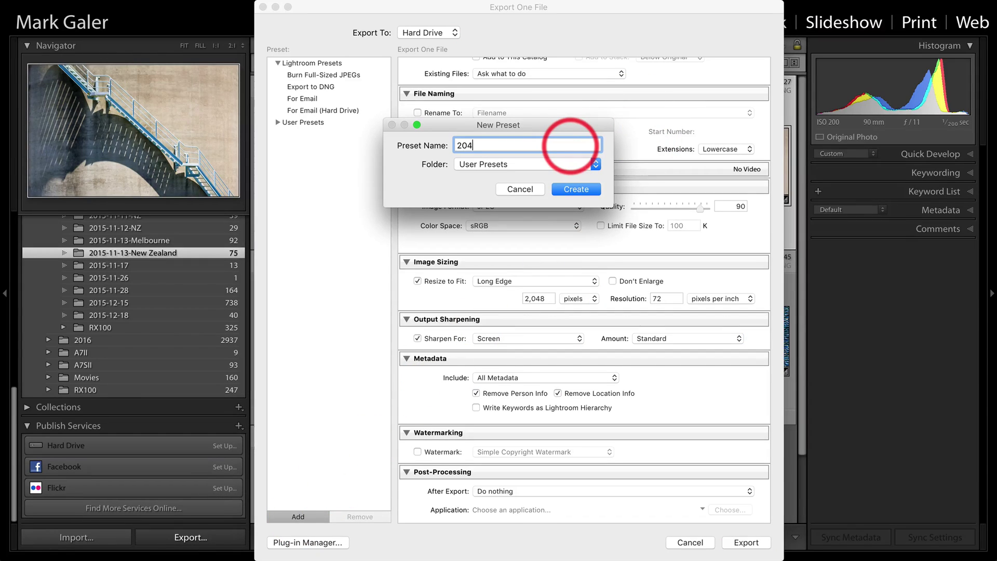
type("8-Facebook")
left_click(513, 165)
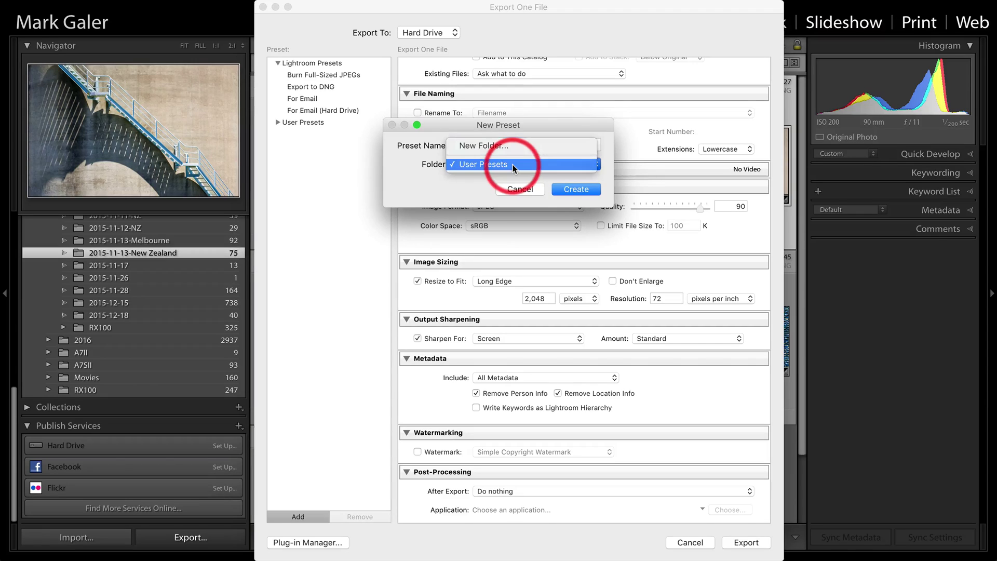
left_click(507, 147)
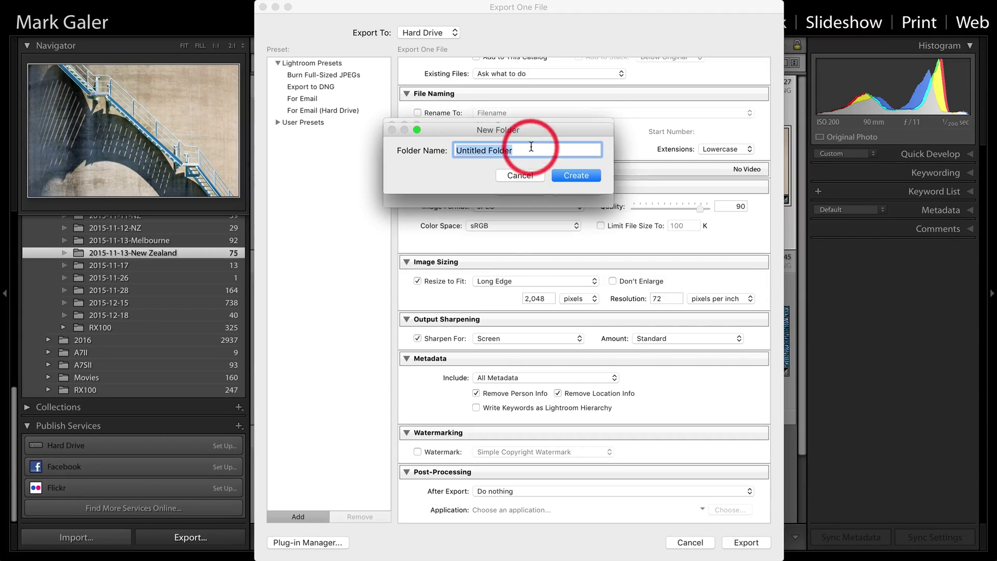
type("Social")
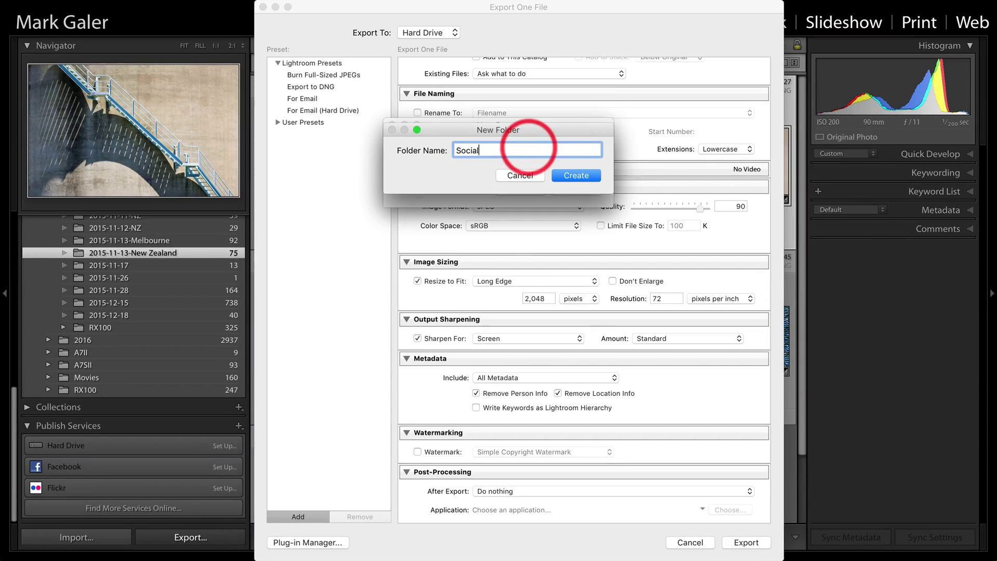
type(" Media")
left_click(577, 175)
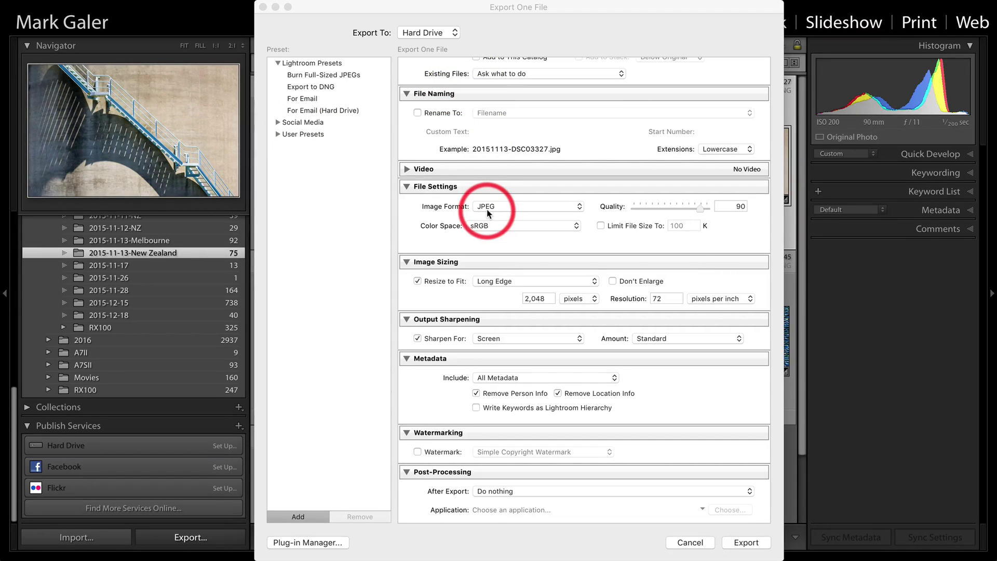
Export the staircase photo, then collapse the 2015-Catalog folders to reveal Publish Services
left_click(739, 543)
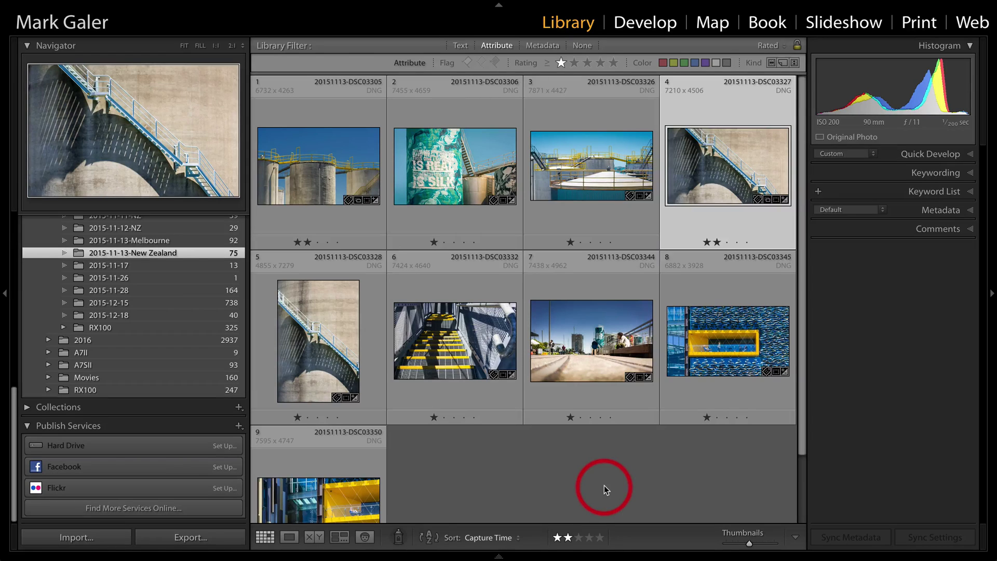
left_click(132, 427)
scroll(111, 345, "up", 10)
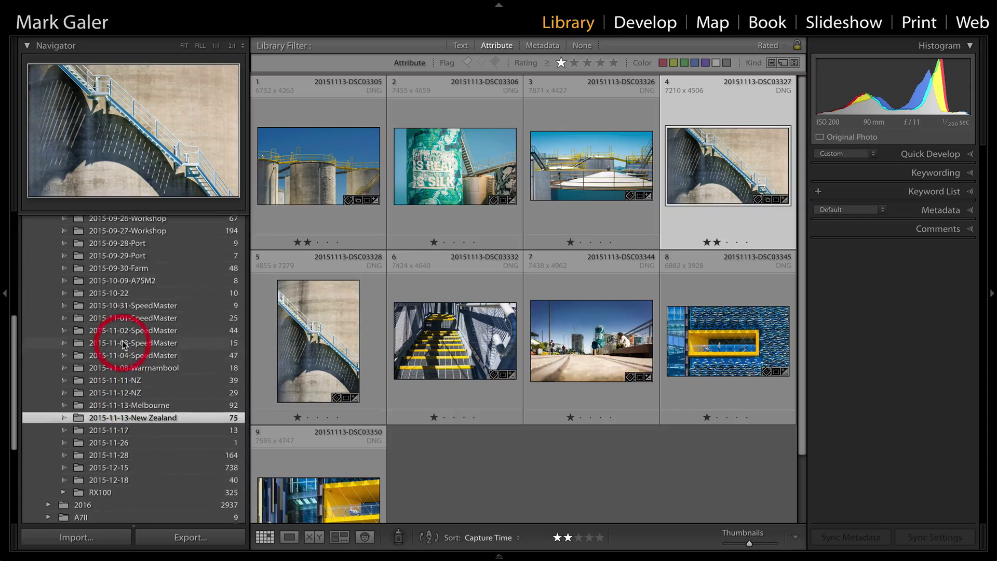
scroll(121, 343, "up", 5)
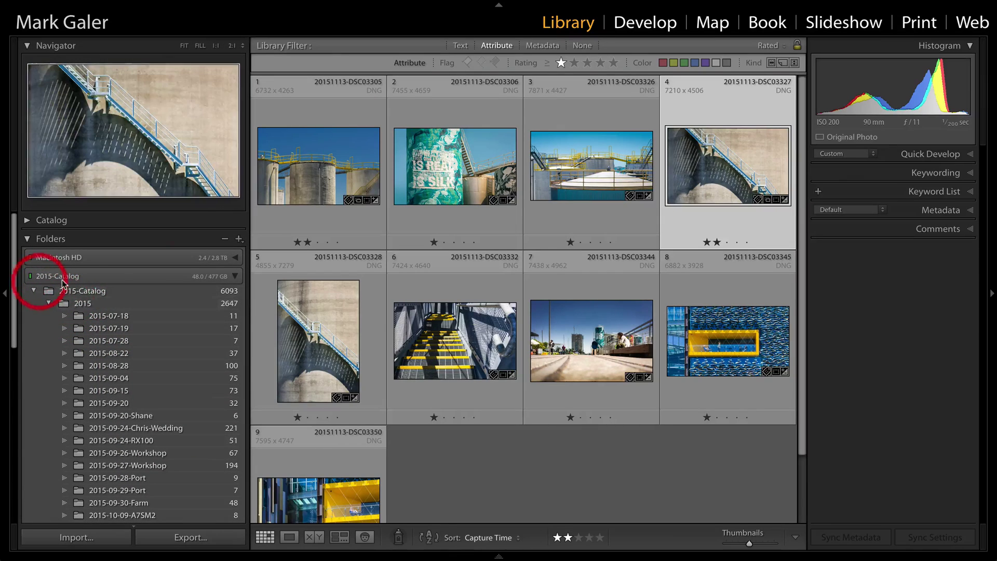
left_click(239, 276)
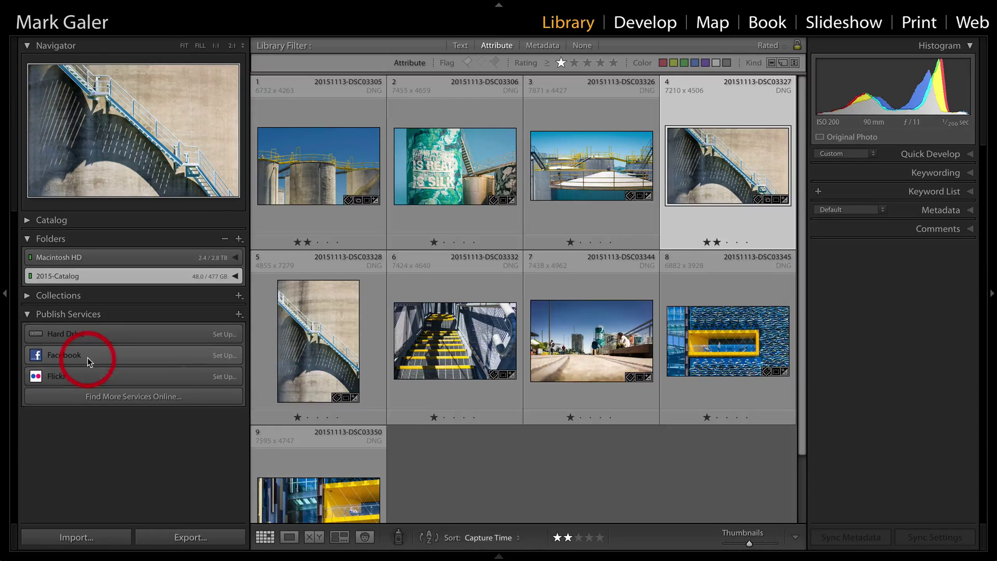
Open the Facebook publish service setup and enter '2048' as its description
left_click(218, 356)
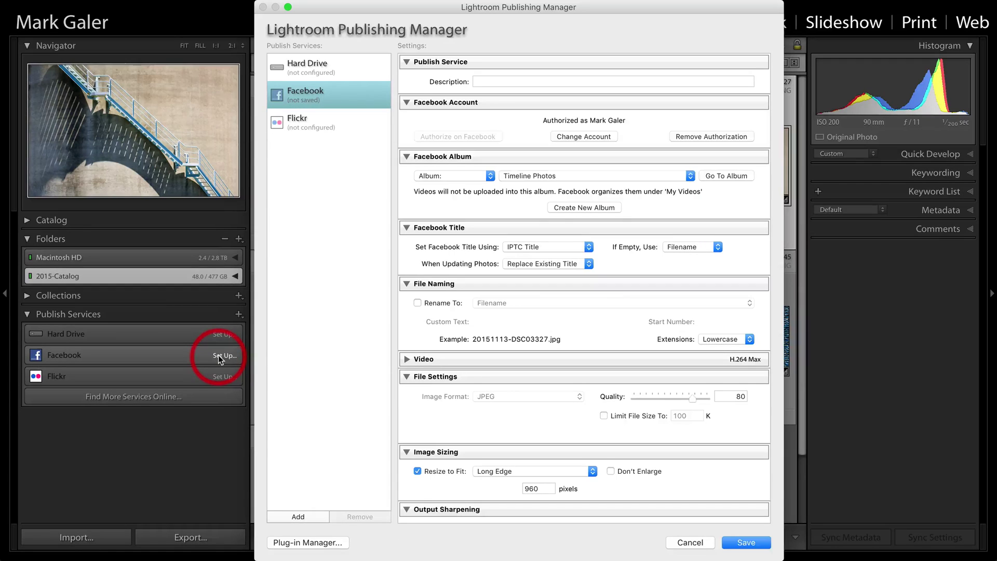
left_click(499, 78)
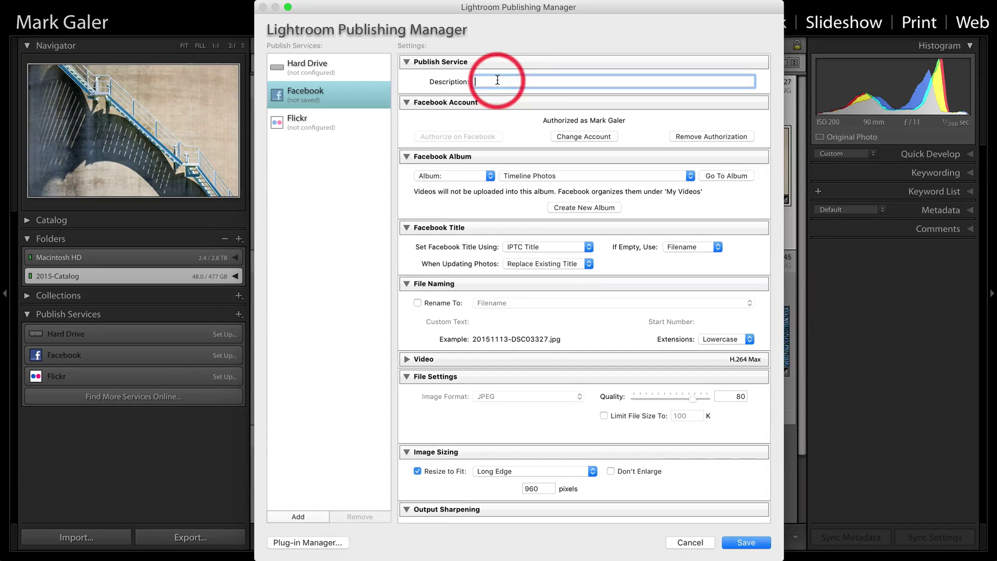
type("2048")
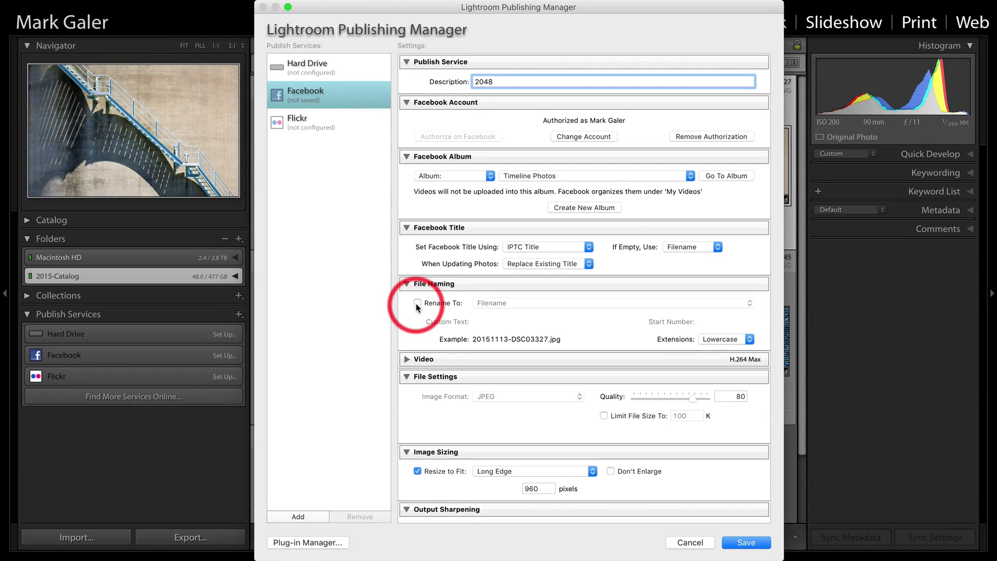
Change the Facebook upload size from 960 to 2048 pixels, enable Screen sharpening, and save
scroll(413, 304, "down", 4)
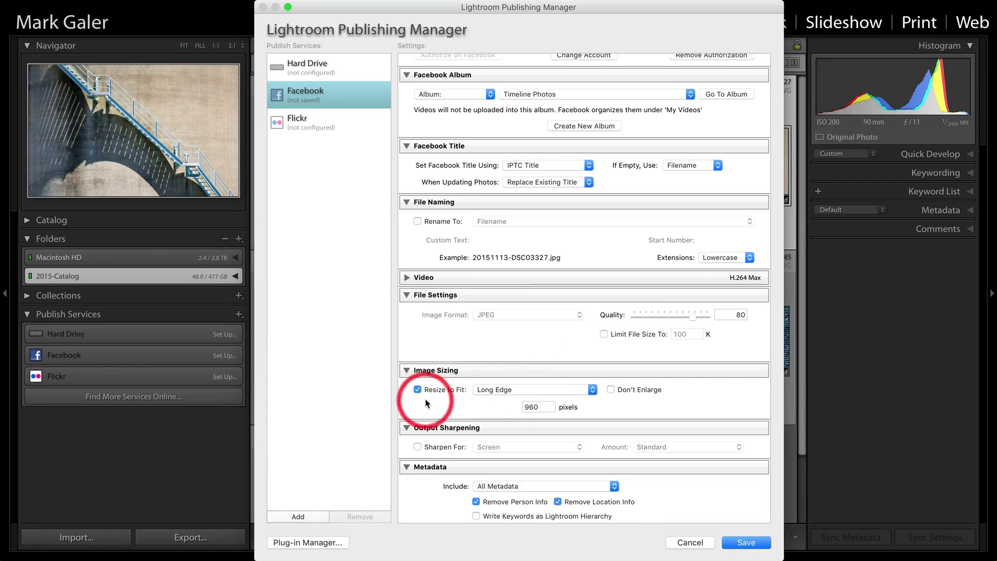
left_click(540, 406)
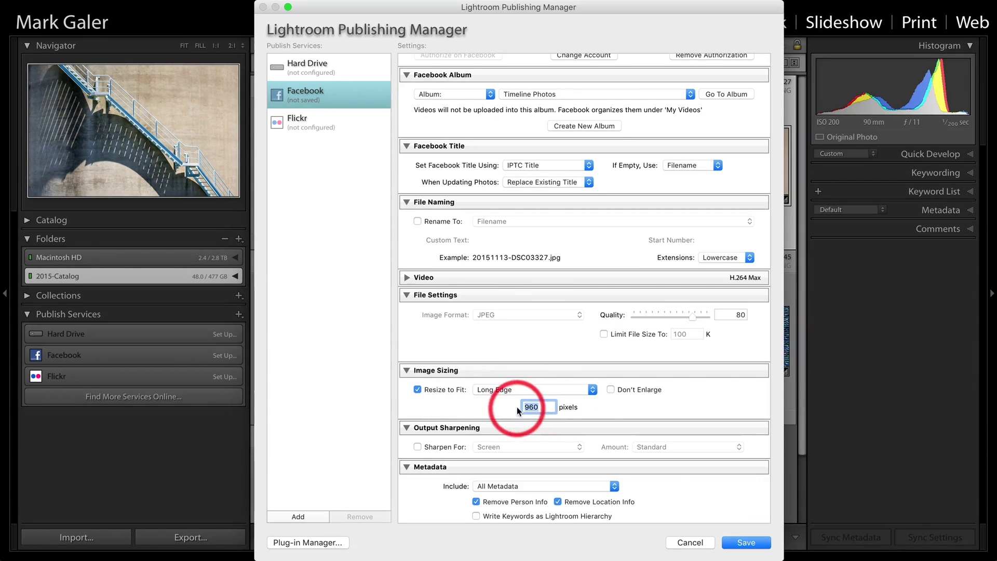
type("2048")
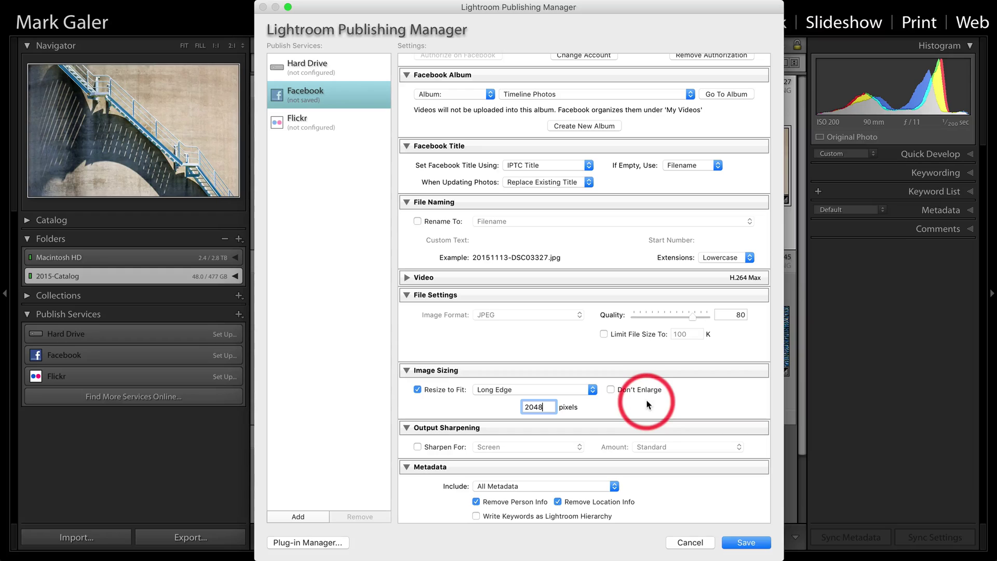
left_click(417, 447)
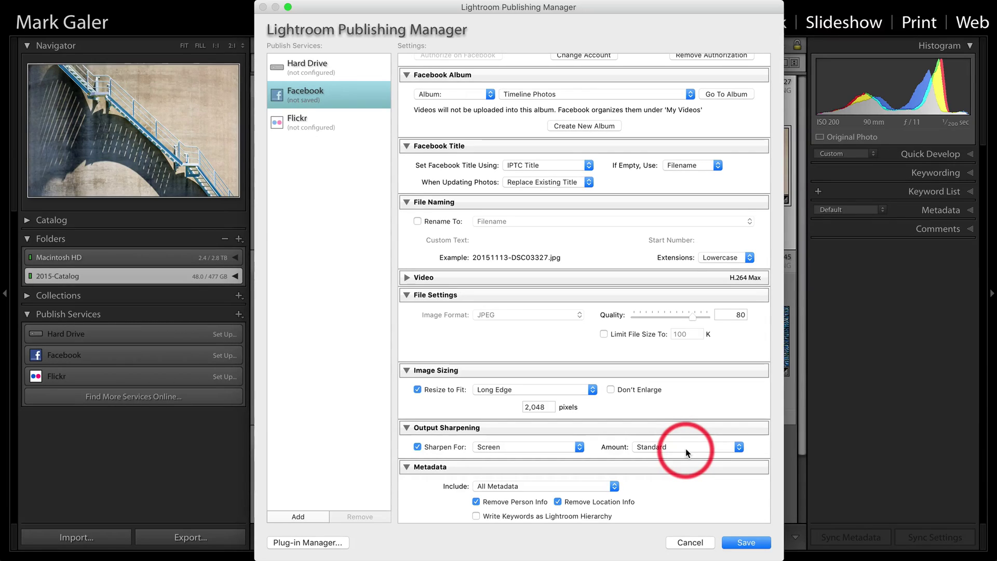
scroll(684, 449, "down", 3)
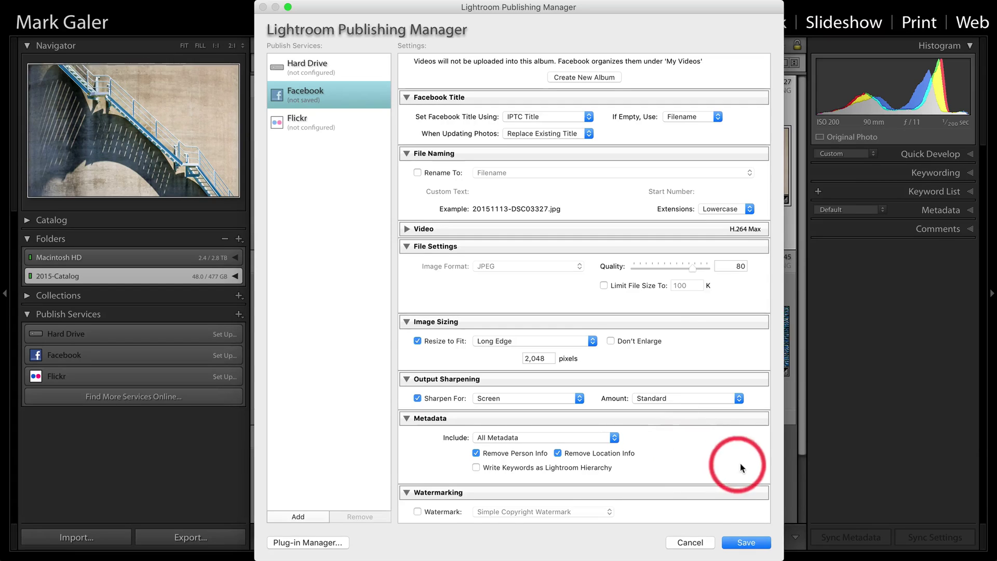
left_click(747, 542)
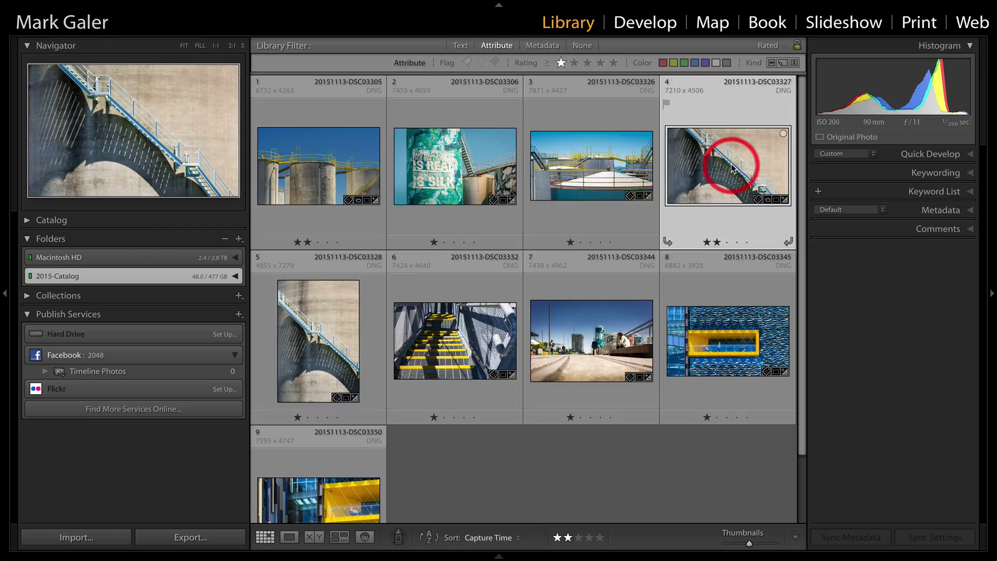
Drop the staircase photo into Facebook's Timeline Photos collection and publish it
left_click_drag(734, 172, 115, 373)
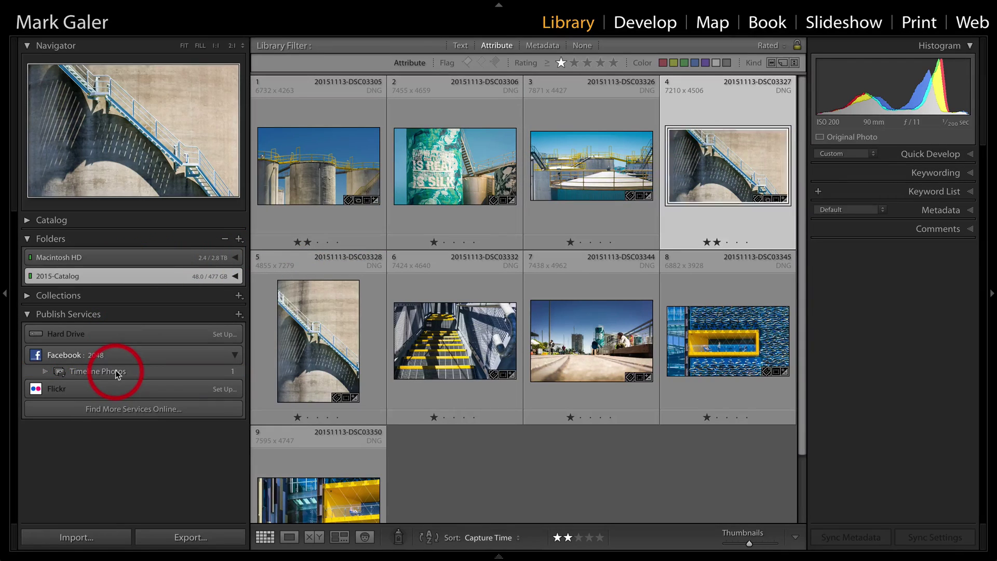
left_click(142, 370)
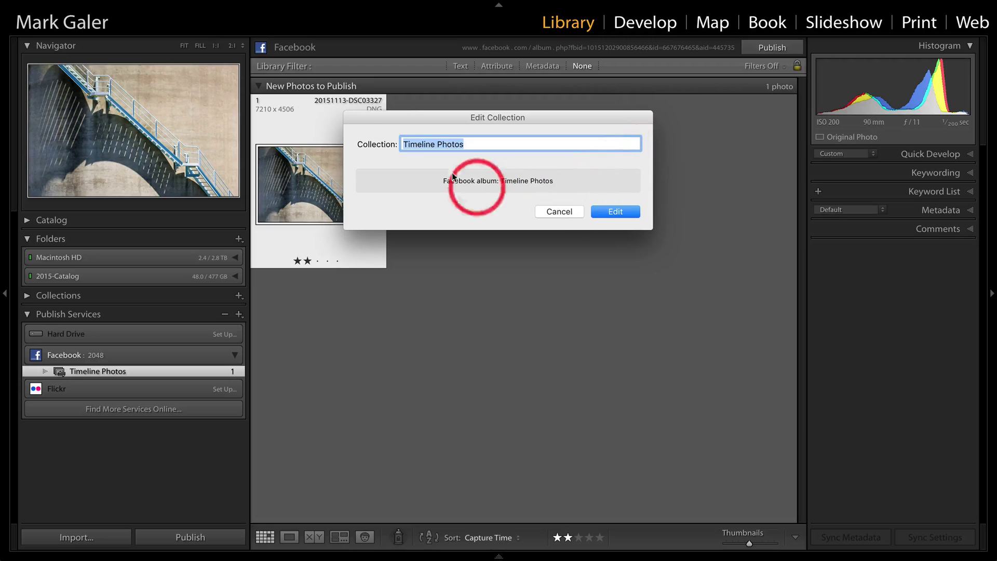
left_click(566, 211)
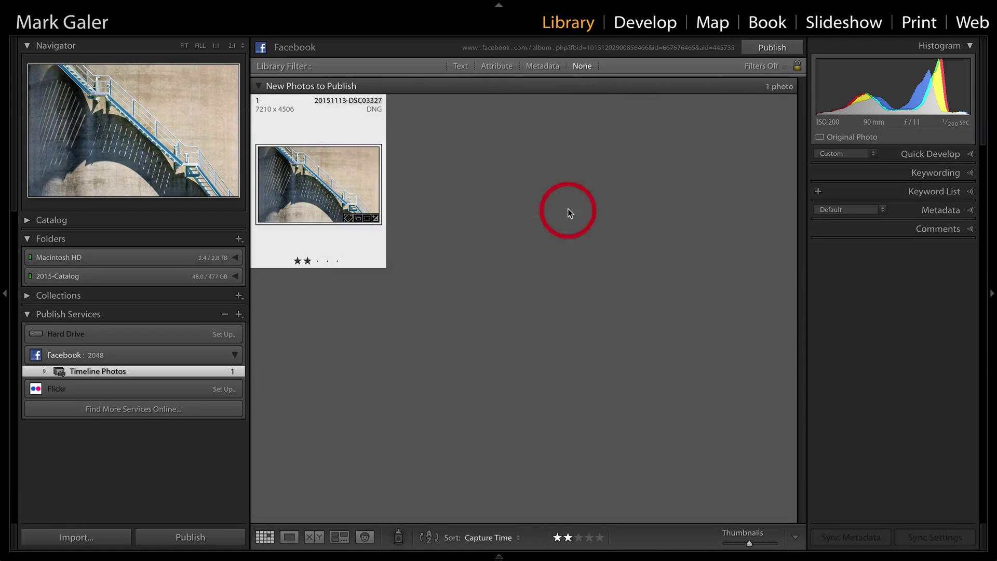
left_click(772, 48)
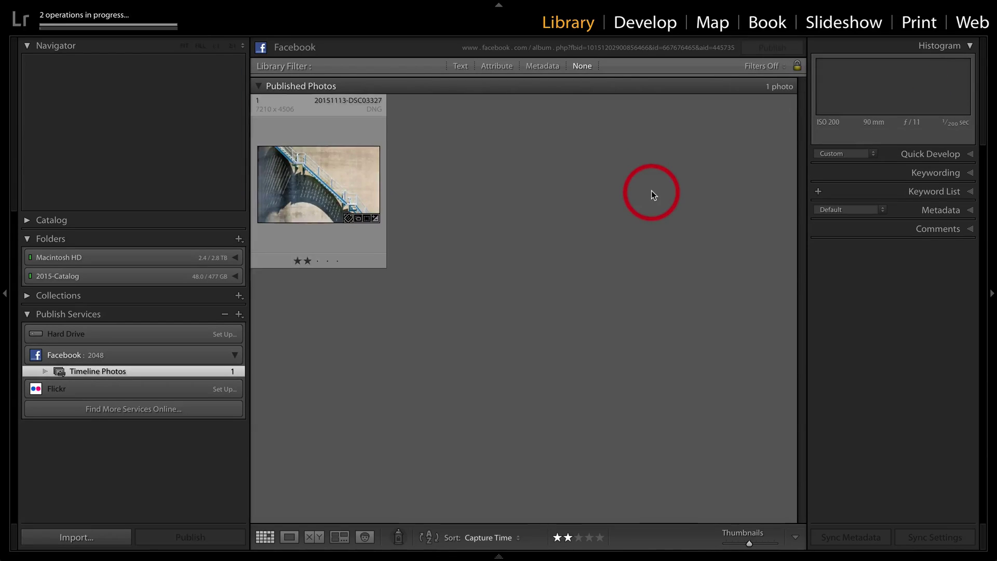
Begin Flickr publish service setup and request authorization through the Flickr login page
left_click(220, 388)
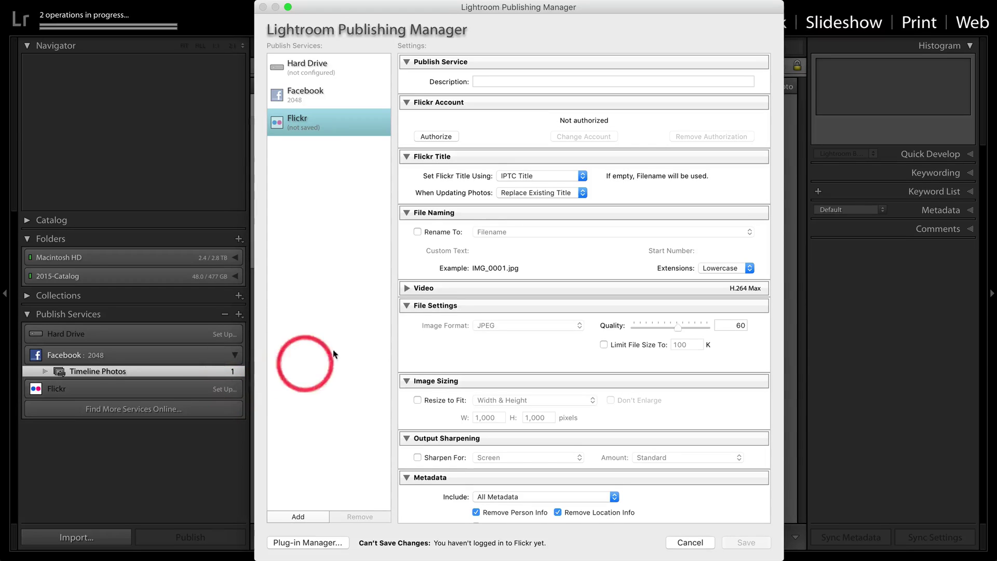
left_click(437, 136)
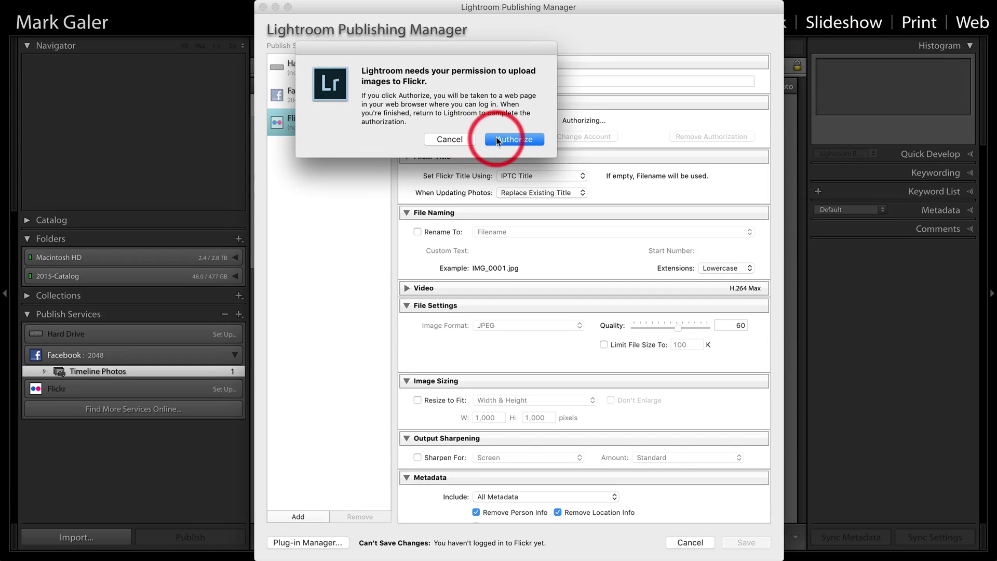
left_click(498, 138)
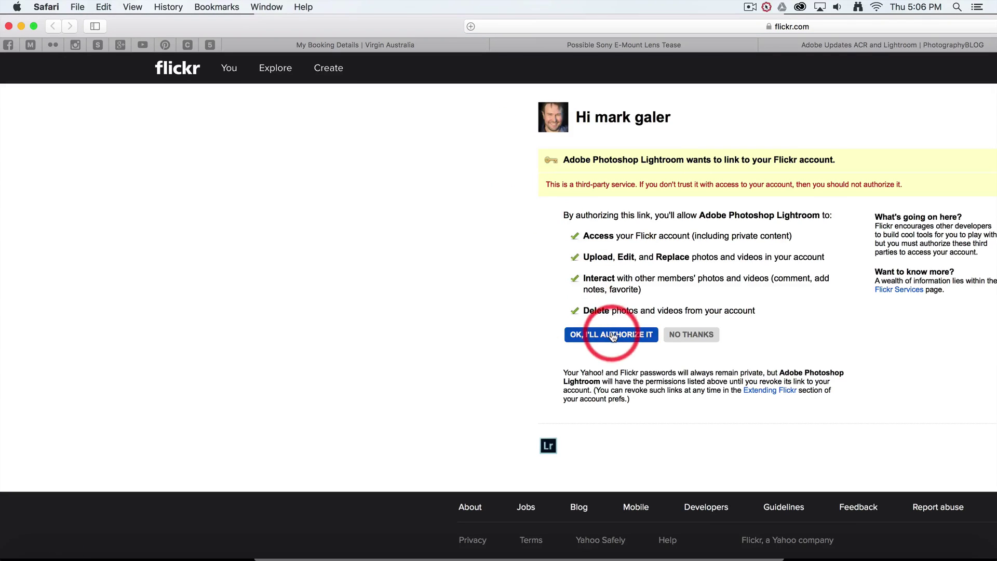
Authorize Lightroom on the Flickr page and return to Lightroom's Flickr settings
left_click(612, 335)
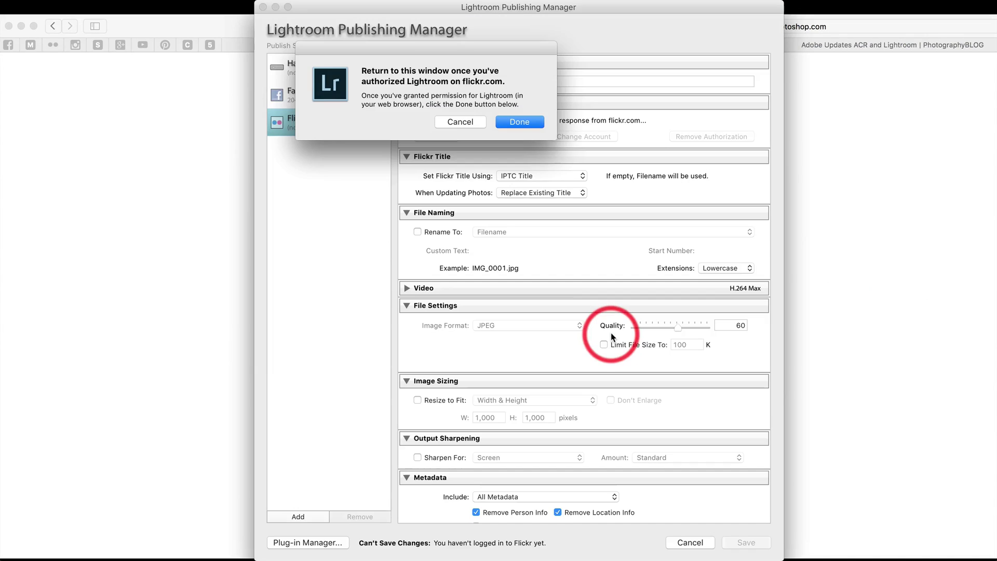
left_click(509, 123)
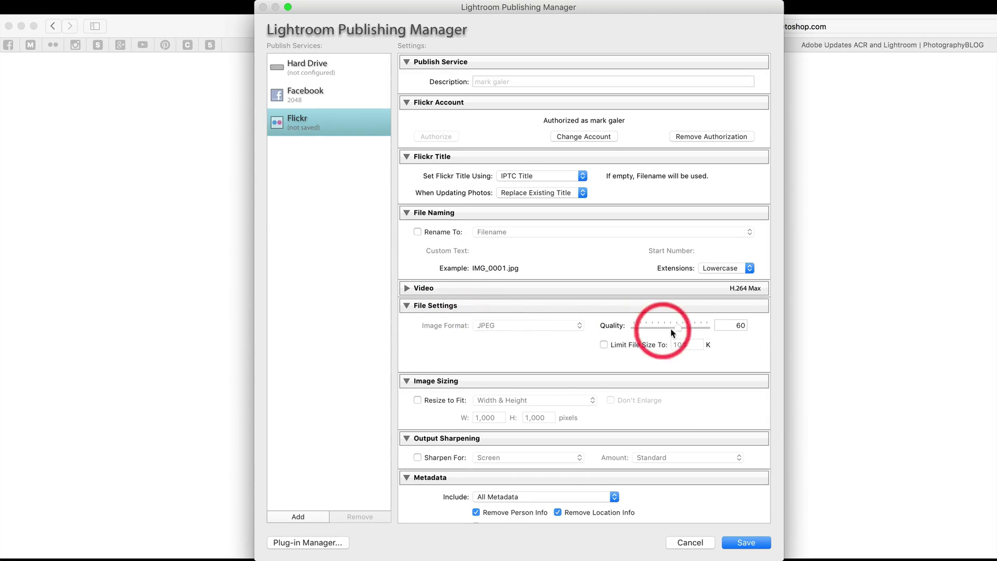
Set Flickr uploads to JPEG quality 90, 3840 px long edge, and Screen sharpening
left_click_drag(680, 328, 697, 329)
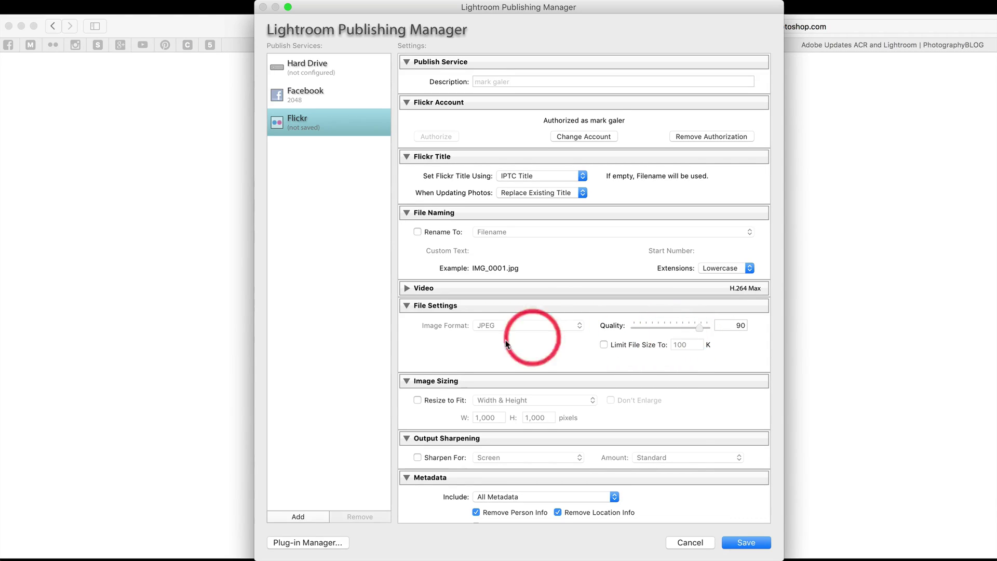
left_click(418, 401)
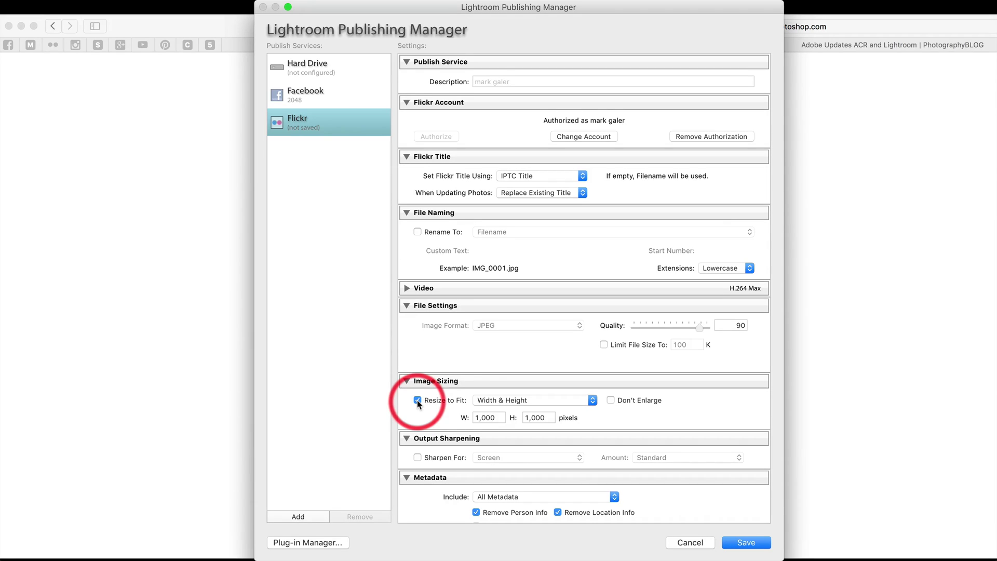
left_click(503, 400)
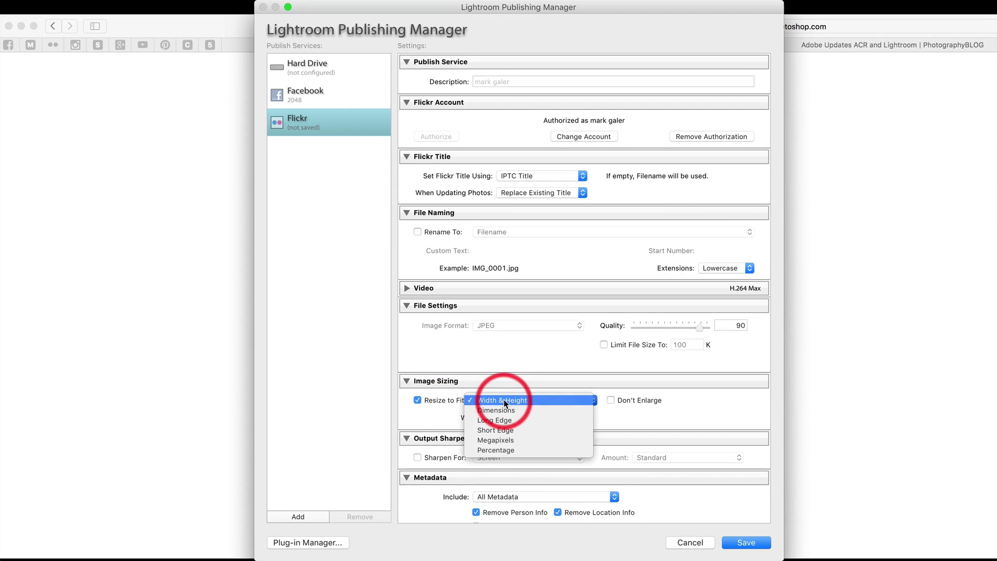
left_click(500, 420)
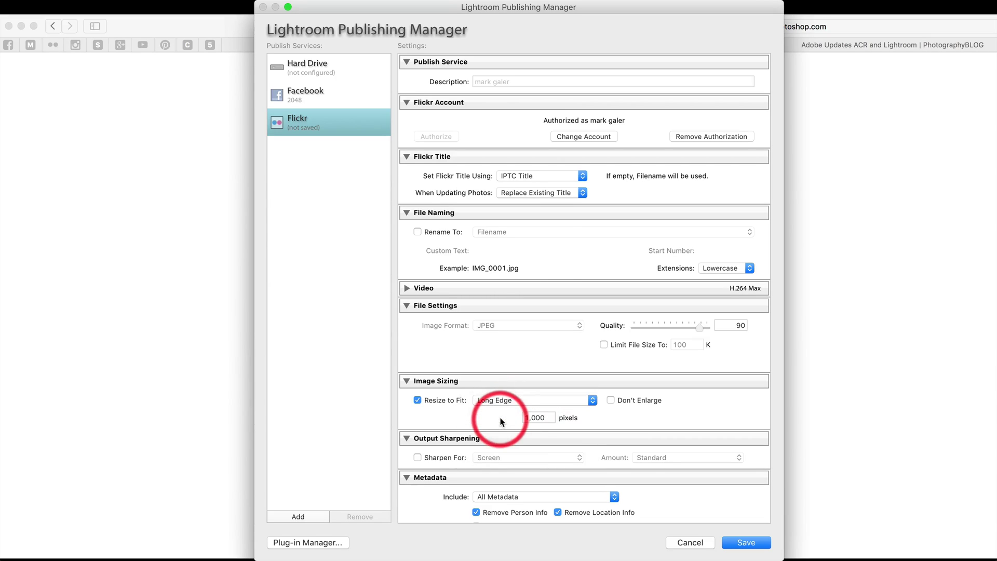
left_click(523, 417)
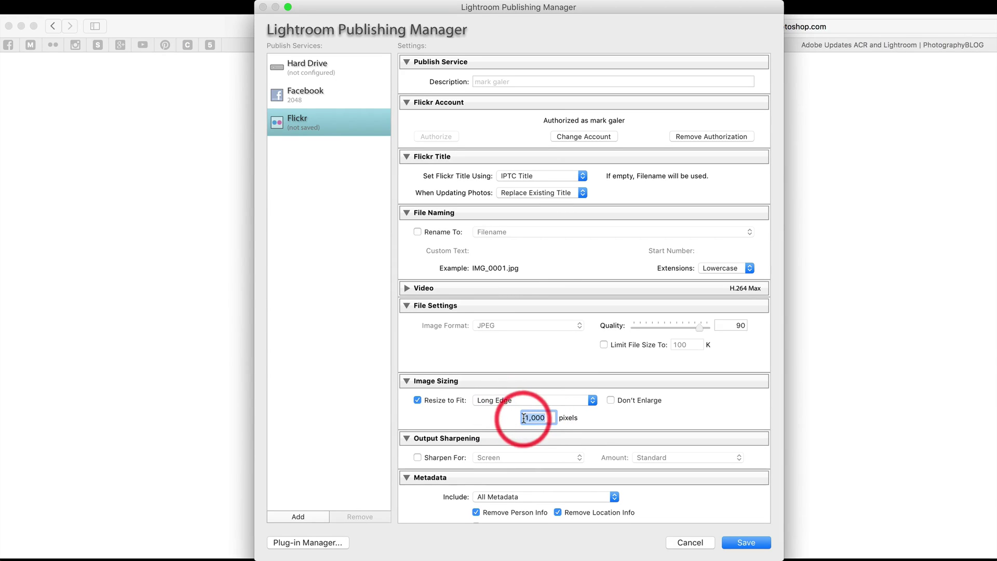
type("3840")
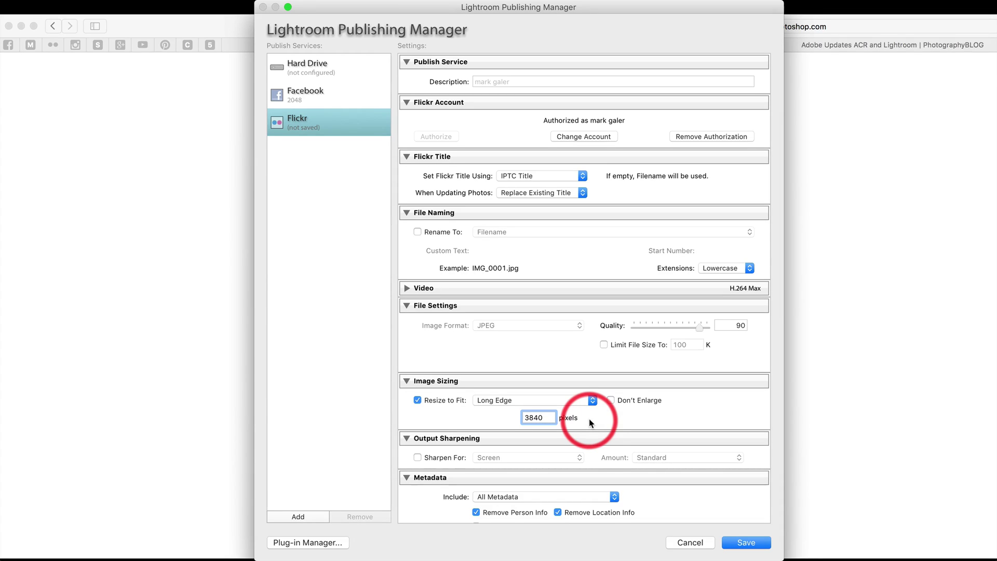
left_click(417, 458)
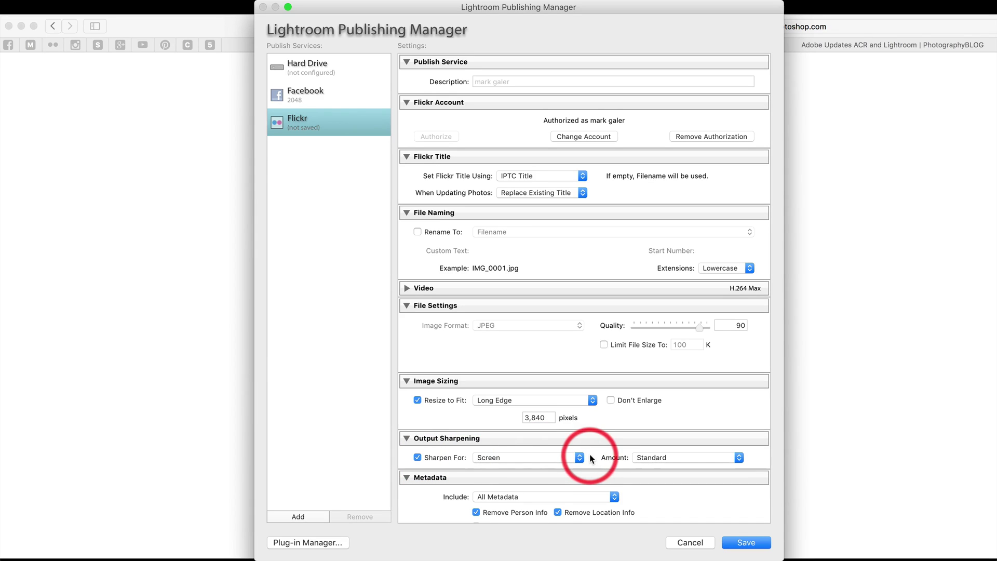
Describe the Flickr service as 'Public' and save the publish settings
scroll(623, 462, "down", 5)
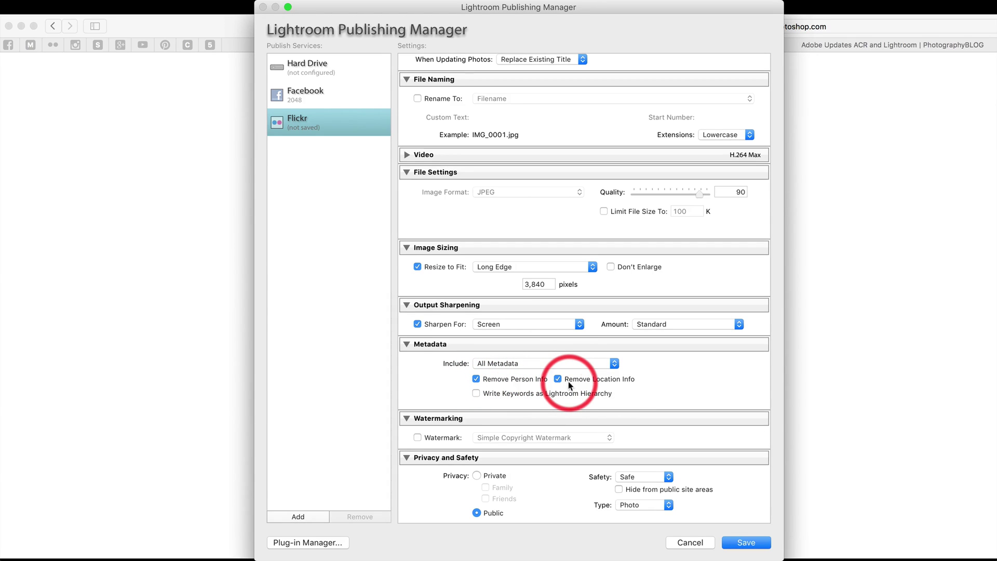
scroll(448, 441, "down", 2)
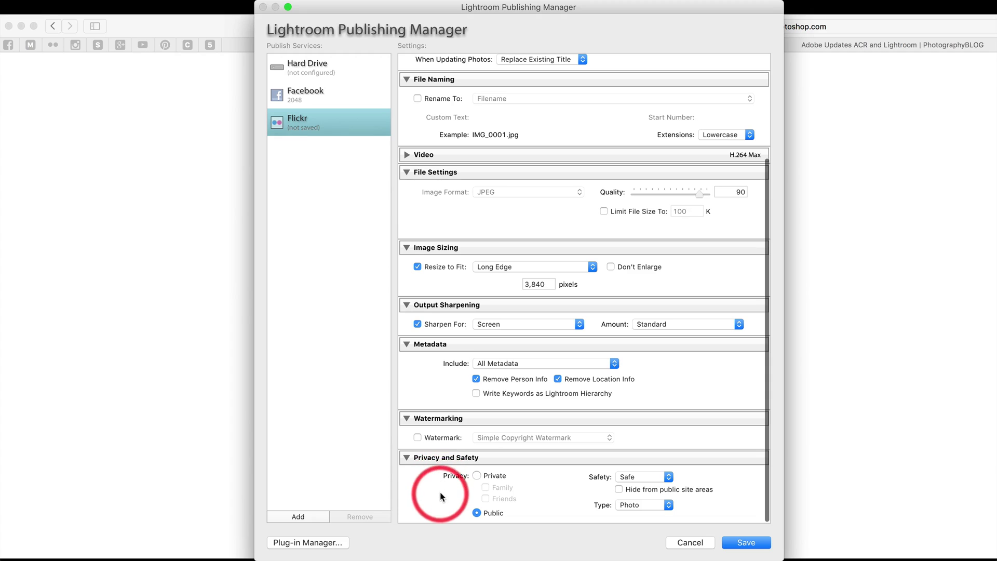
left_click(477, 514)
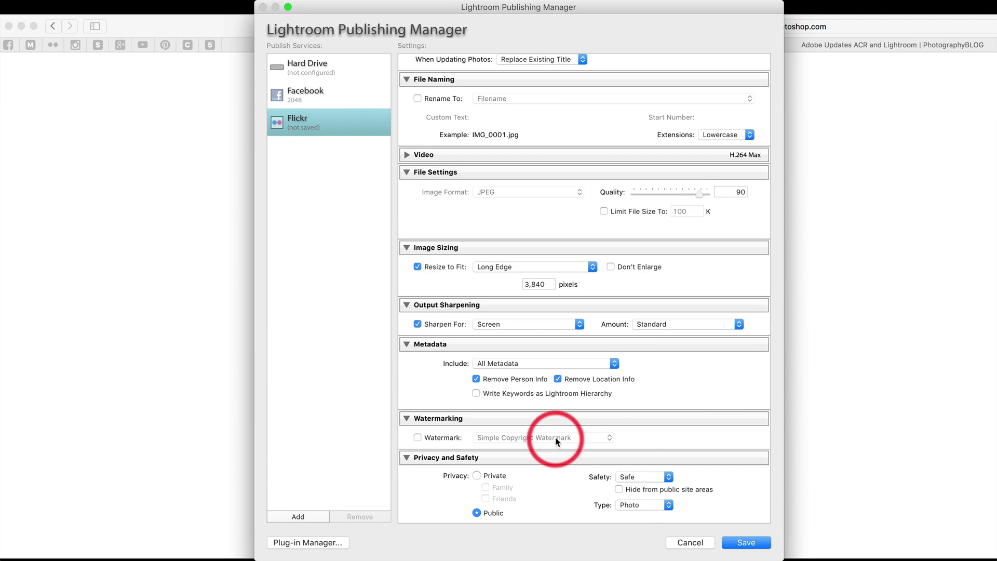
scroll(555, 437, "up", 5)
left_click(500, 83)
type("Public")
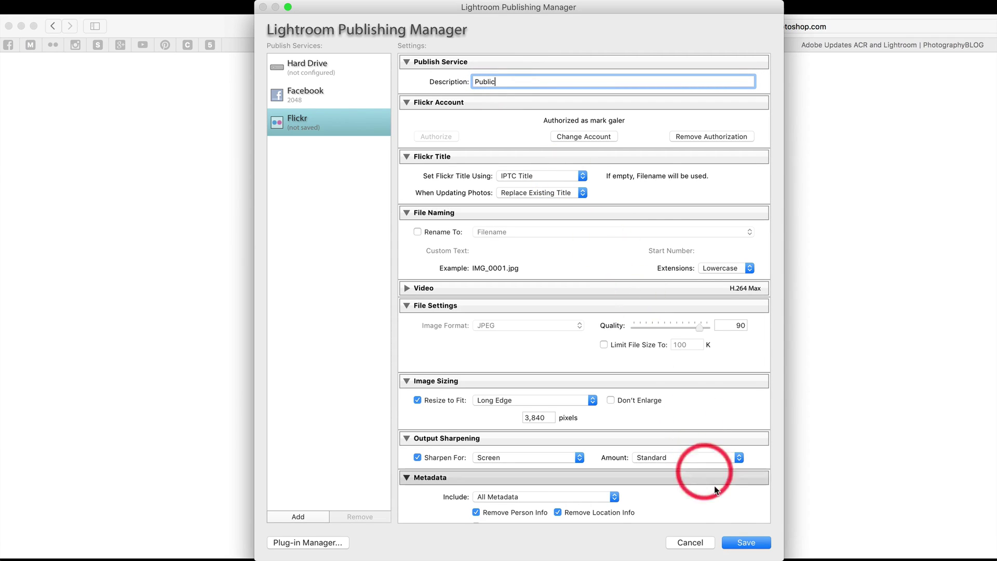
left_click(745, 542)
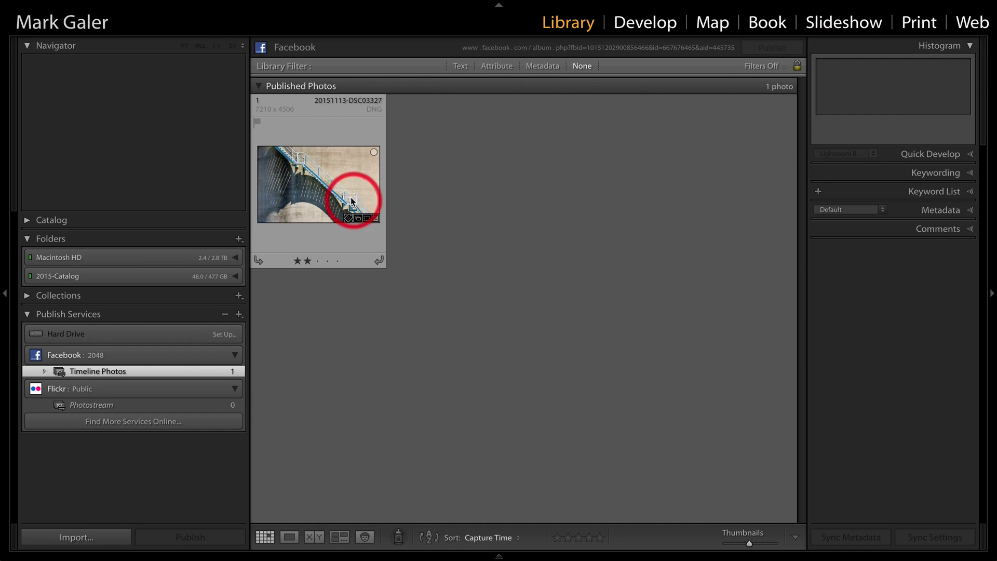
Add the staircase photo to Flickr's Photostream and view it under New Photos to Publish
left_click_drag(312, 184, 166, 404)
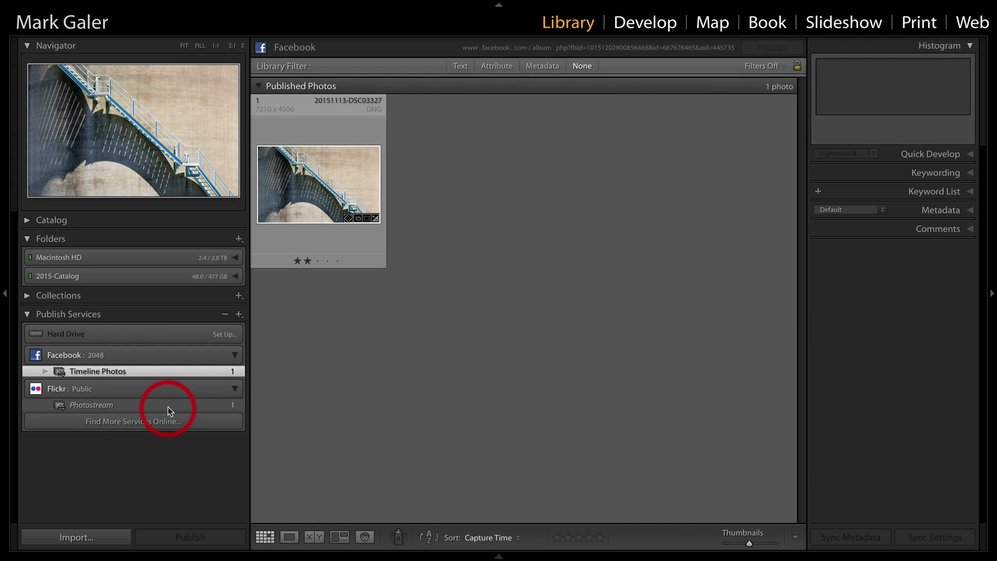
left_click(167, 406)
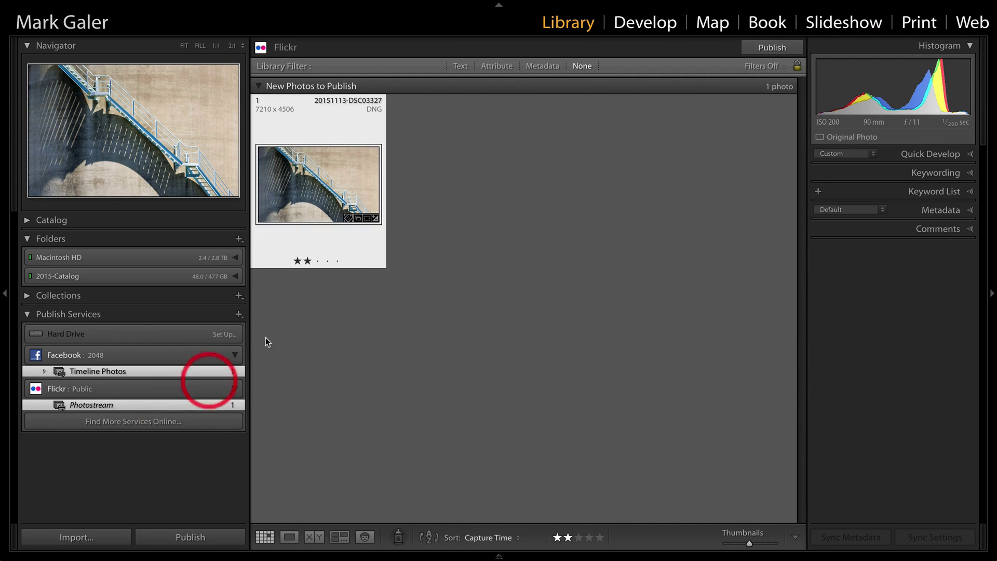